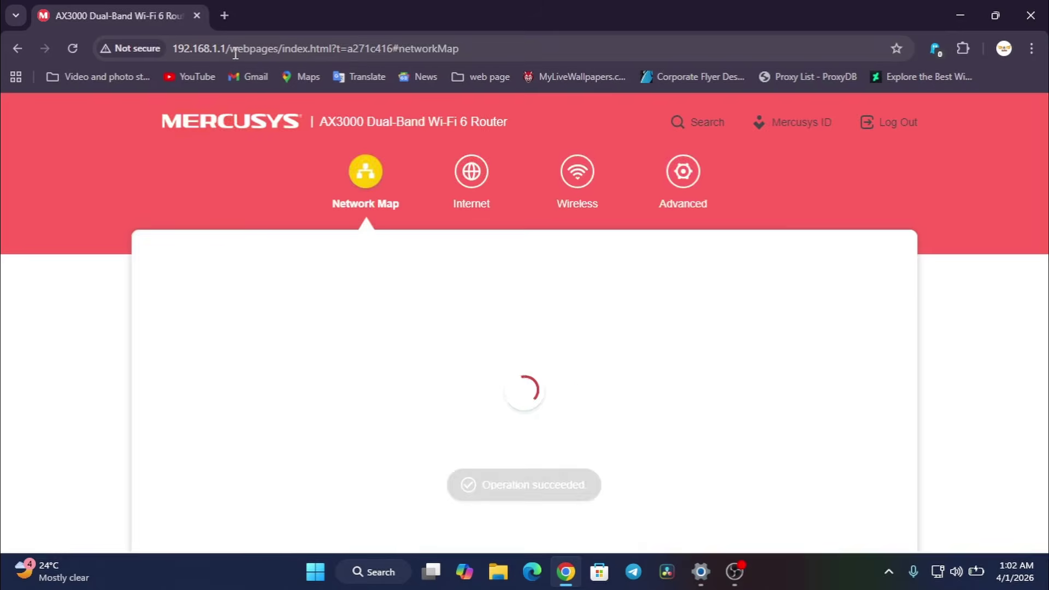
- Cancel the address-bar edit and go back to the mwlogin.net local-password login page
{"action": "left_click", "coordinate": [178, 50]}
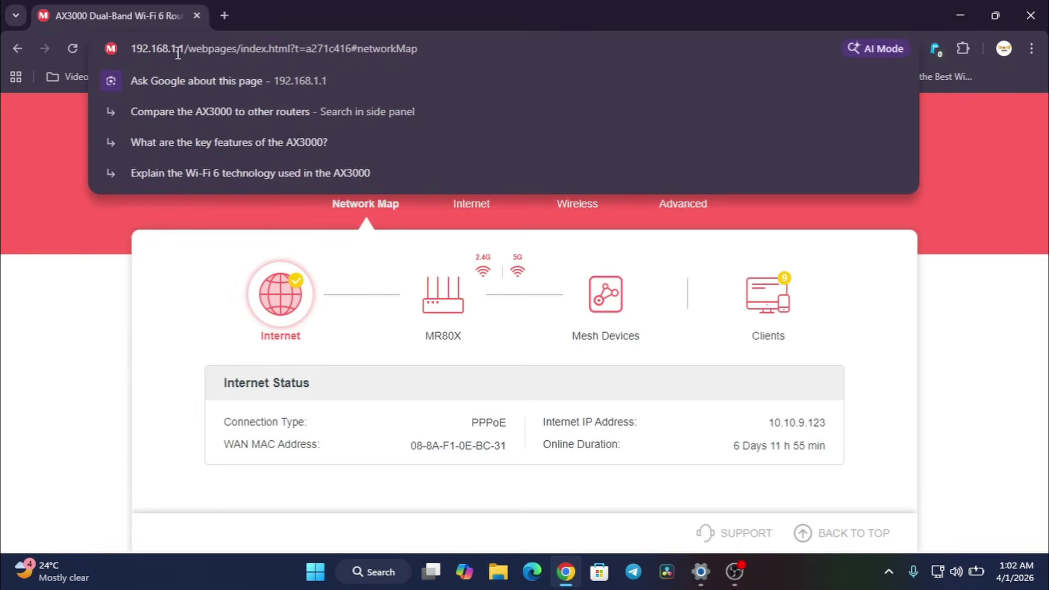
{"action": "key", "text": "Escape"}
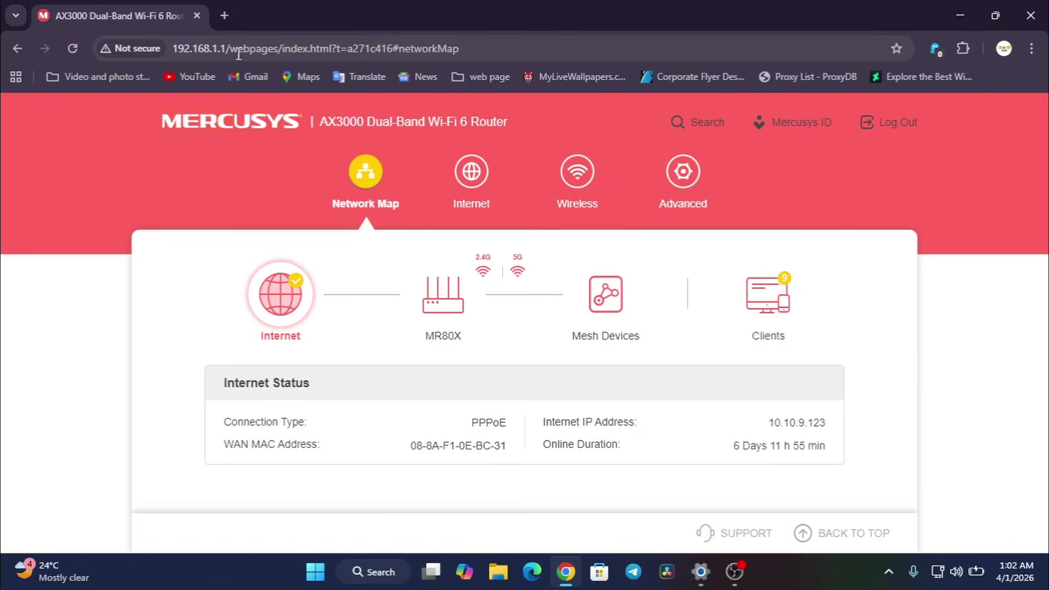
{"action": "left_click", "coordinate": [221, 49]}
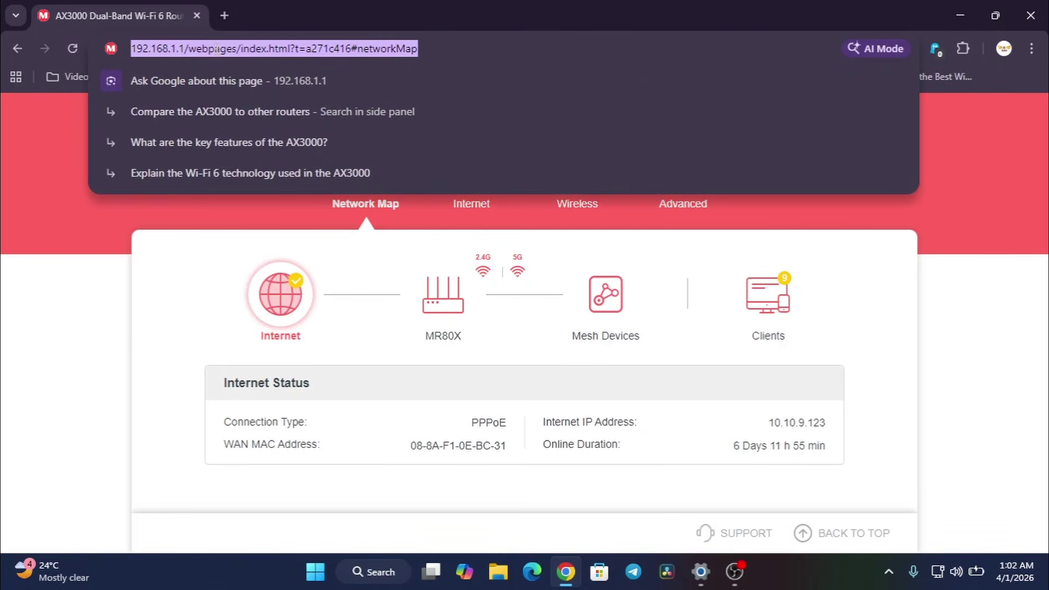
{"action": "left_click", "coordinate": [175, 49]}
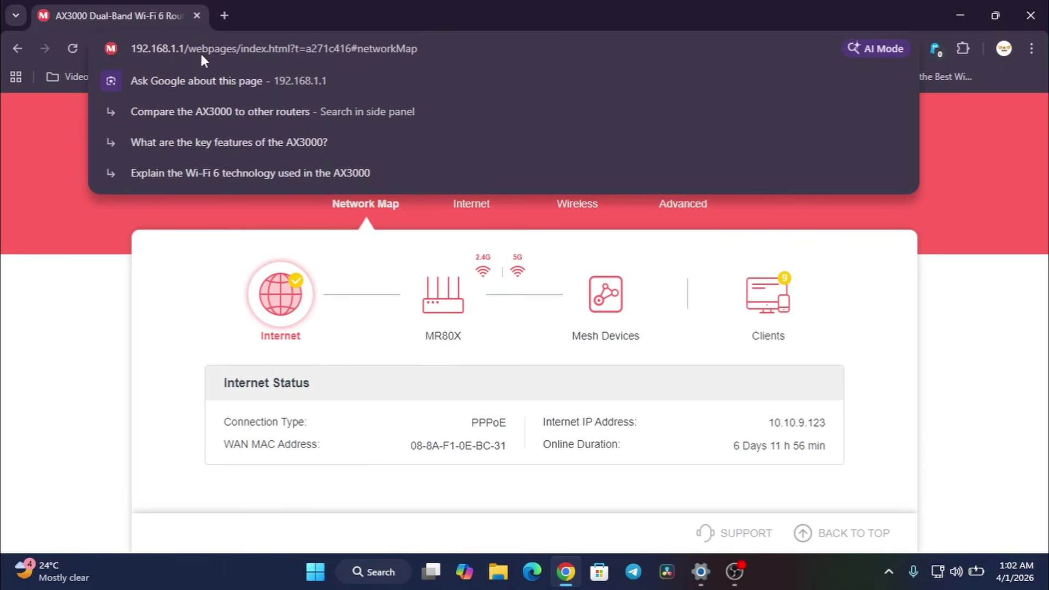
{"action": "key", "text": "Escape"}
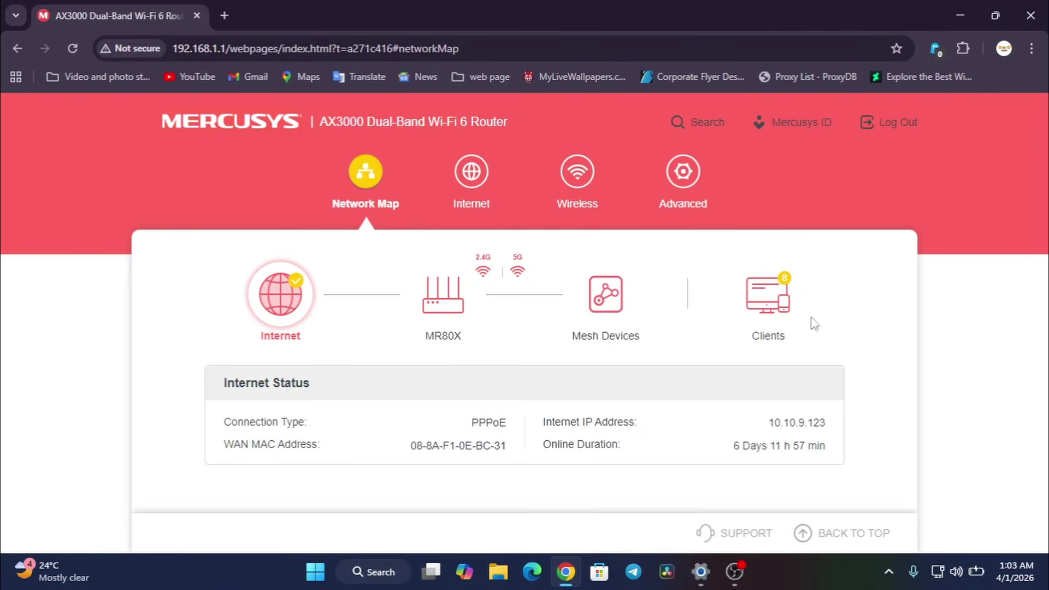
{"action": "left_click", "coordinate": [12, 48]}
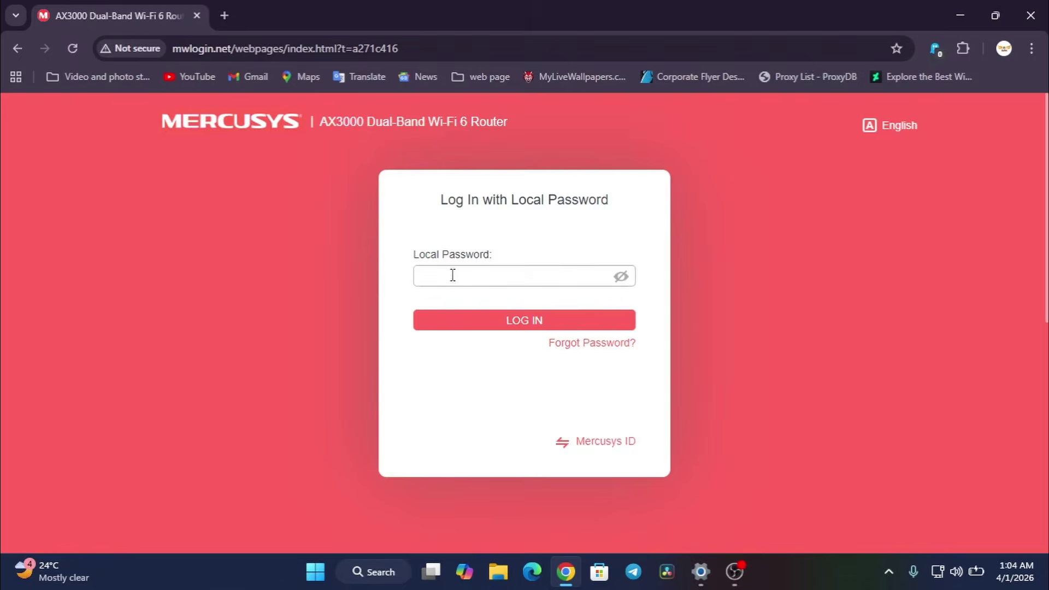
- Enter the router's local password and log in to reach the Network Map
{"action": "left_click", "coordinate": [452, 275]}
{"action": "left_click", "coordinate": [665, 405]}
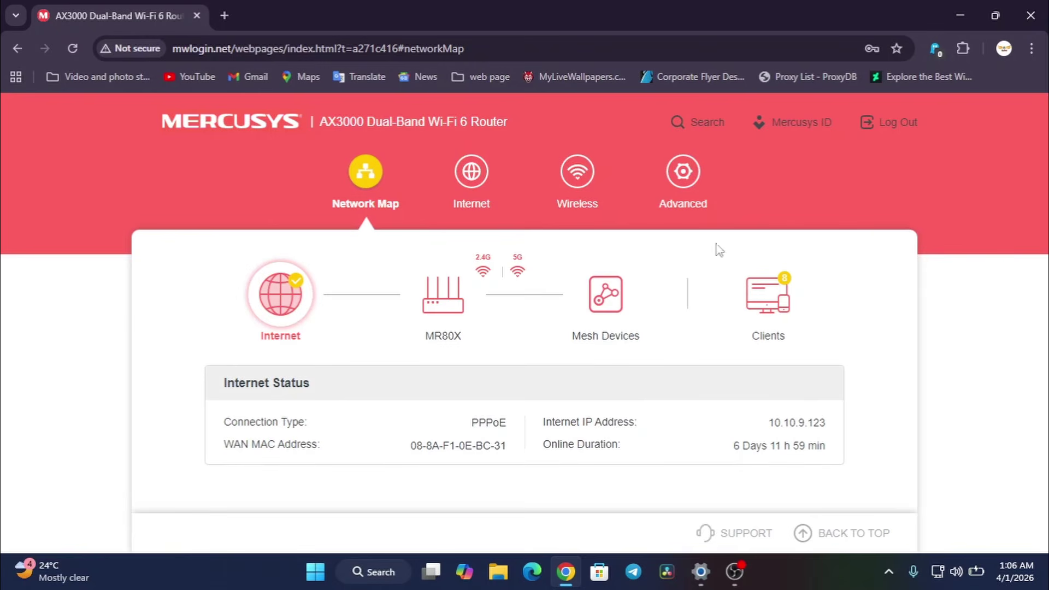
- Go to Advanced > System > Administration to show the empty Change Password form
{"action": "left_click", "coordinate": [669, 174]}
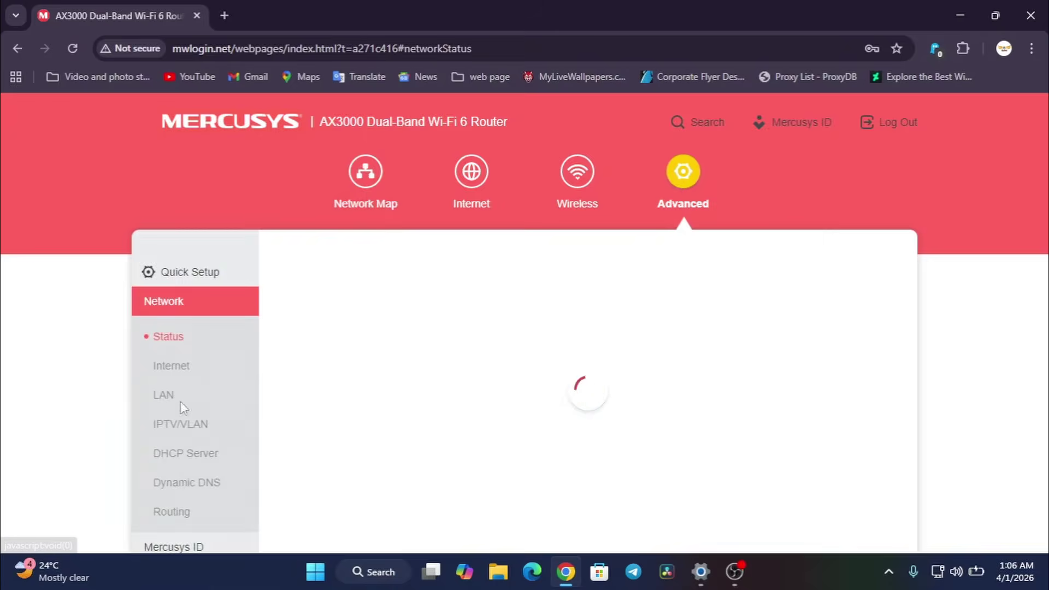
{"action": "scroll", "coordinate": [211, 328], "scroll_direction": "down", "scroll_amount": 5}
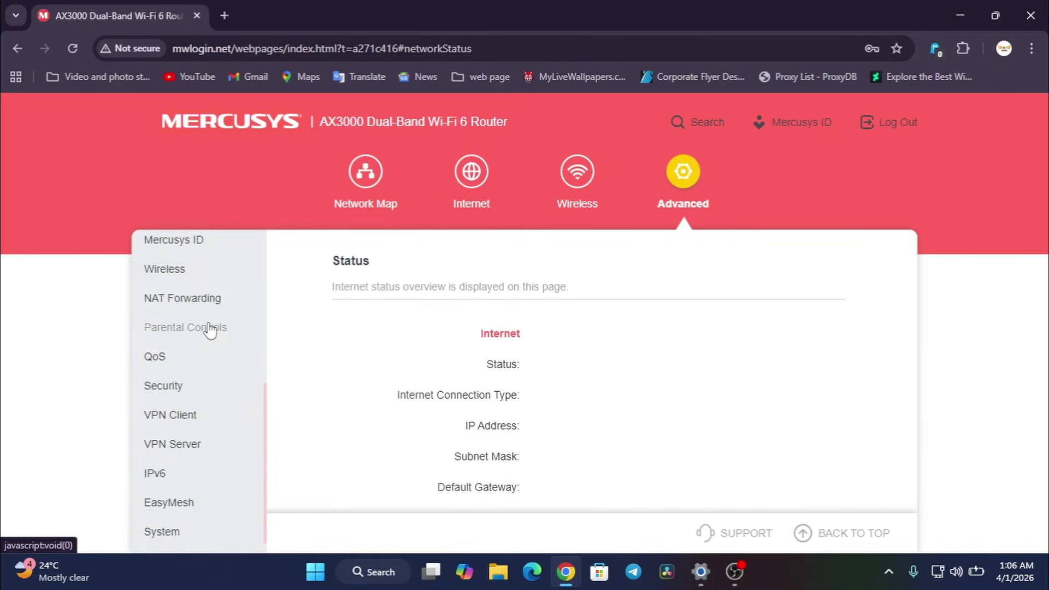
{"action": "scroll", "coordinate": [208, 350], "scroll_direction": "down", "scroll_amount": 1}
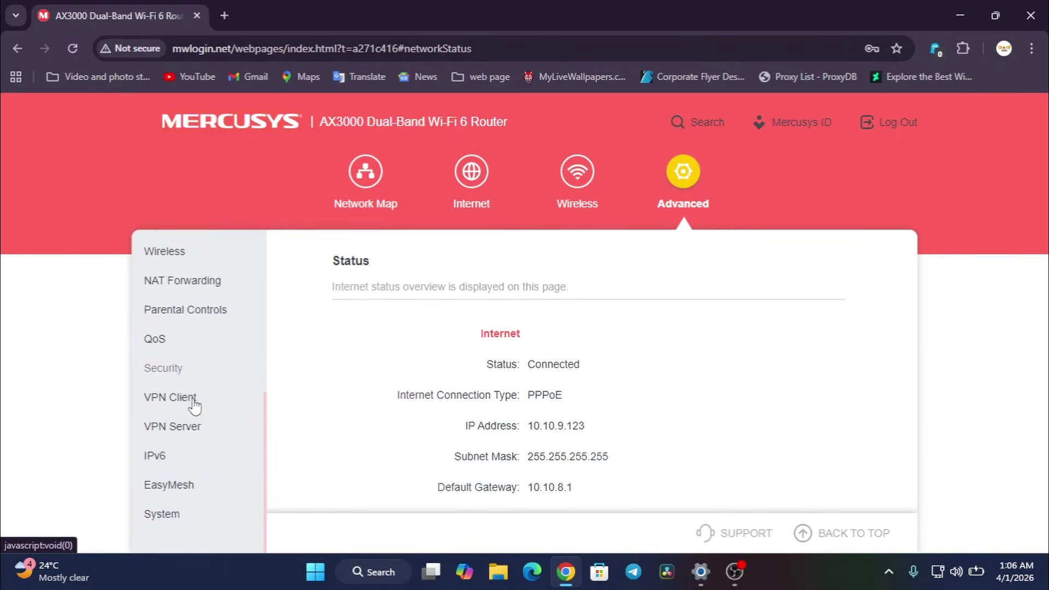
{"action": "left_click", "coordinate": [189, 516]}
{"action": "scroll", "coordinate": [186, 382], "scroll_direction": "down", "scroll_amount": 3}
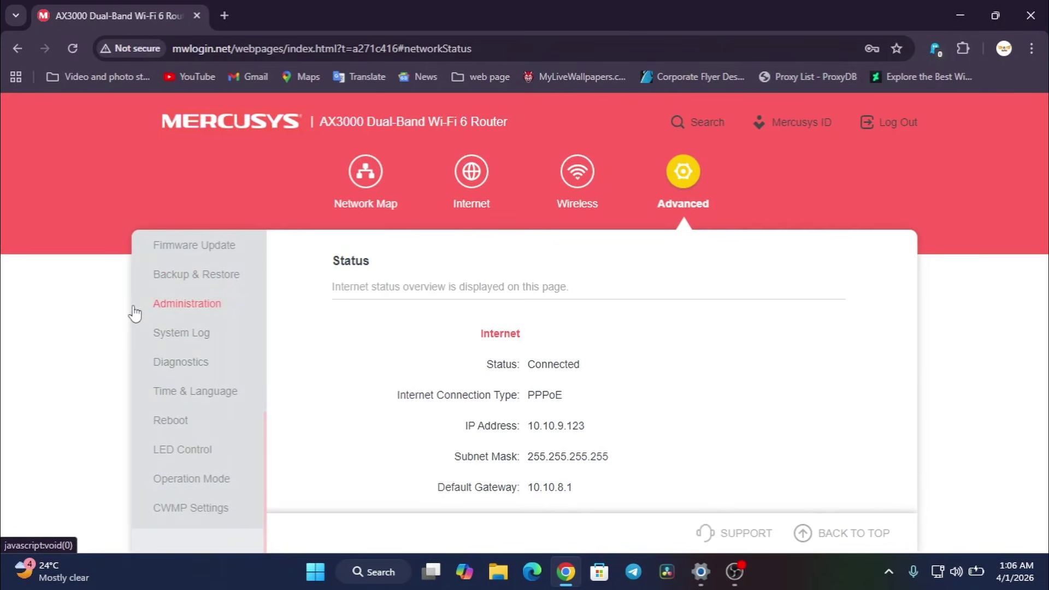
{"action": "left_click", "coordinate": [186, 305]}
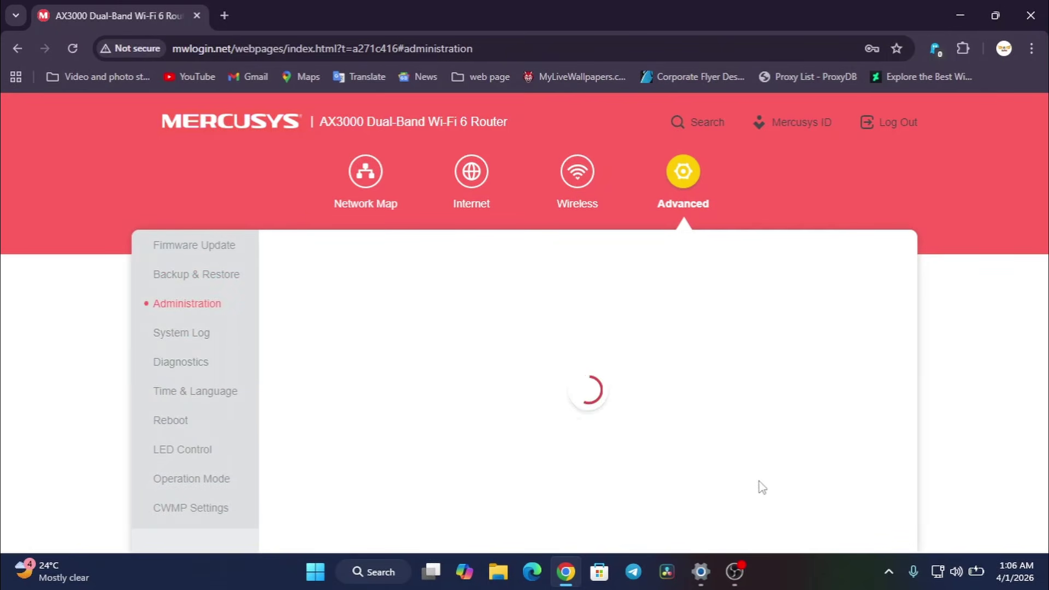
{"action": "left_click_drag", "start_coordinate": [323, 261], "coordinate": [453, 269]}
{"action": "left_click", "coordinate": [357, 304]}
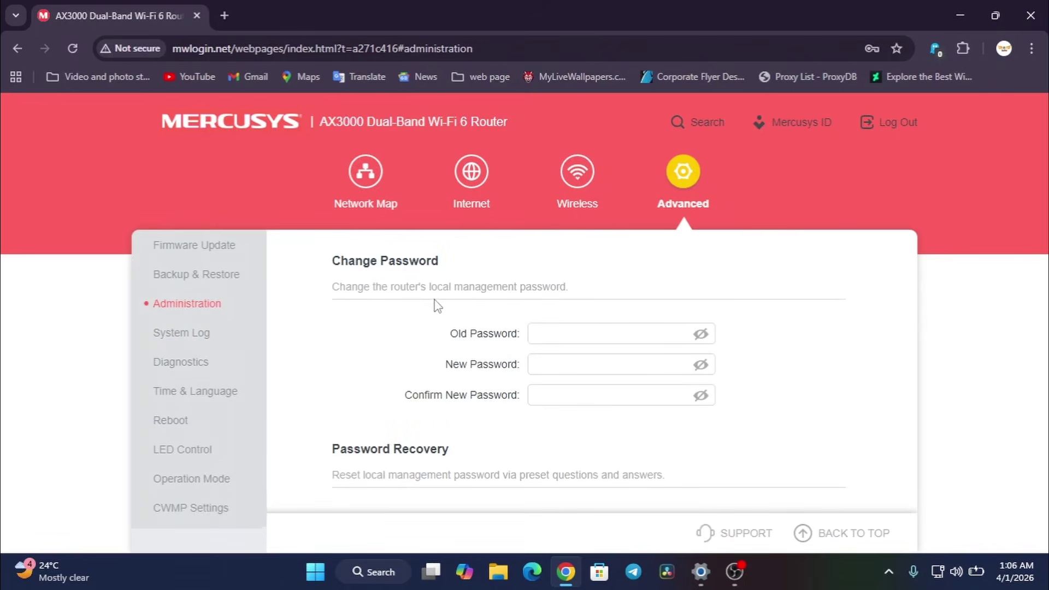
- Fill Old Password with the saved current password, reveal it as plain text, and edit it
{"action": "left_click", "coordinate": [550, 336]}
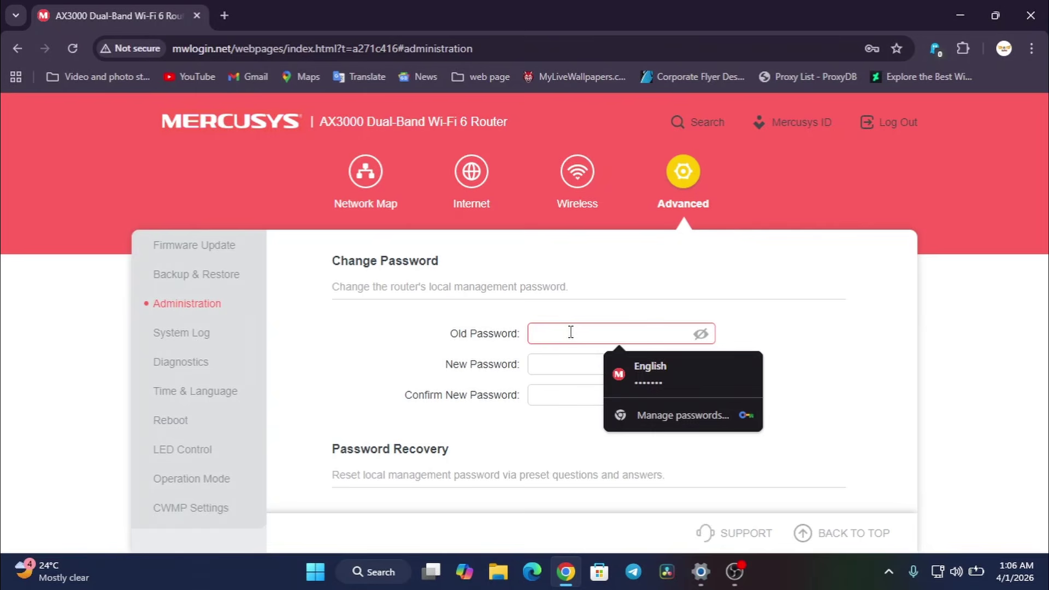
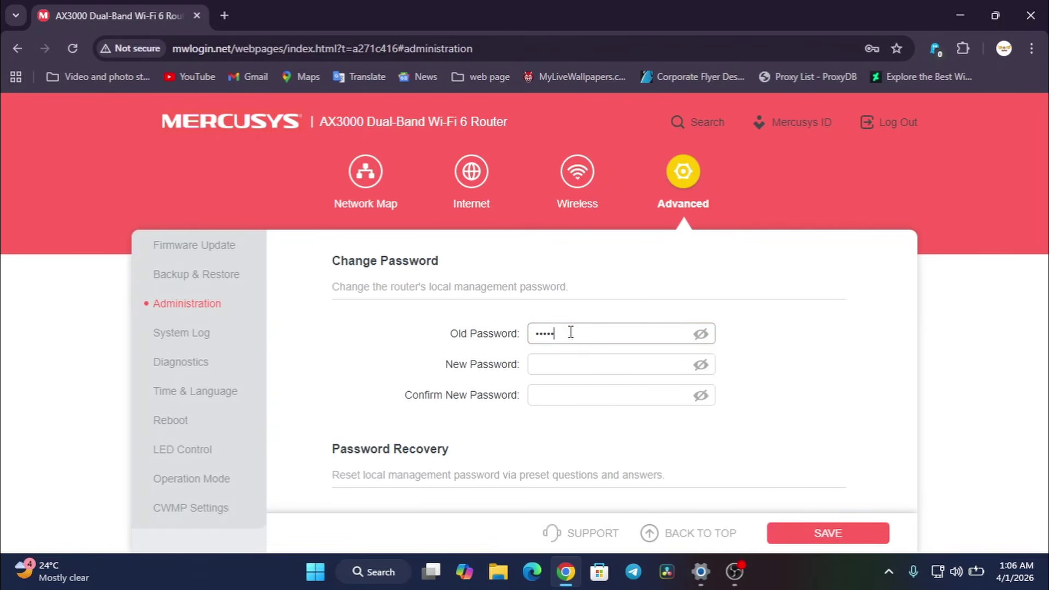
{"action": "left_click", "coordinate": [700, 335]}
{"action": "left_click_drag", "start_coordinate": [534, 332], "coordinate": [598, 330]}
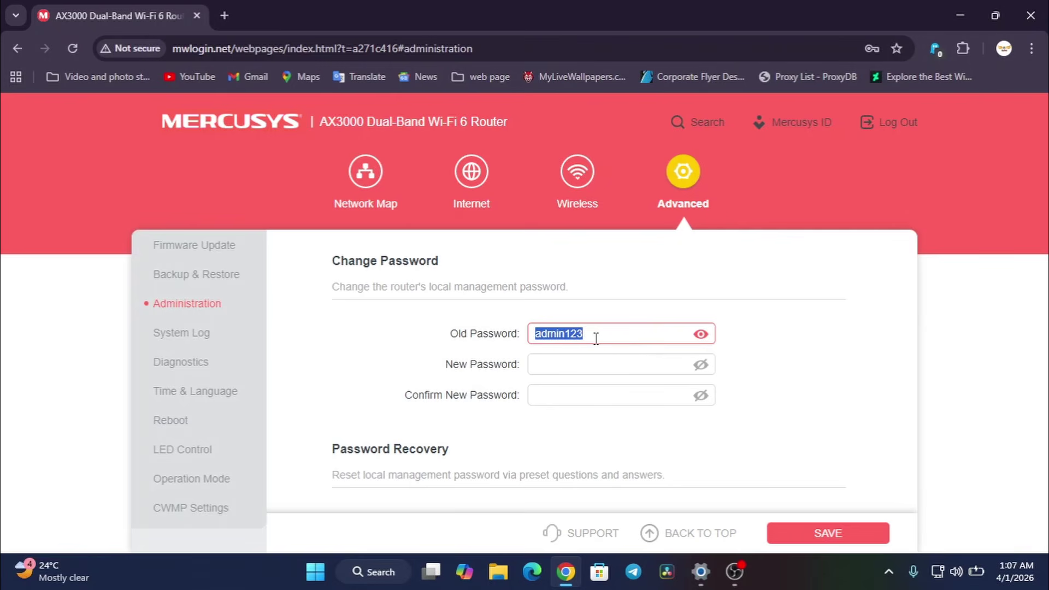
{"action": "left_click_drag", "start_coordinate": [595, 332], "coordinate": [452, 333]}
{"action": "left_click", "coordinate": [560, 334]}
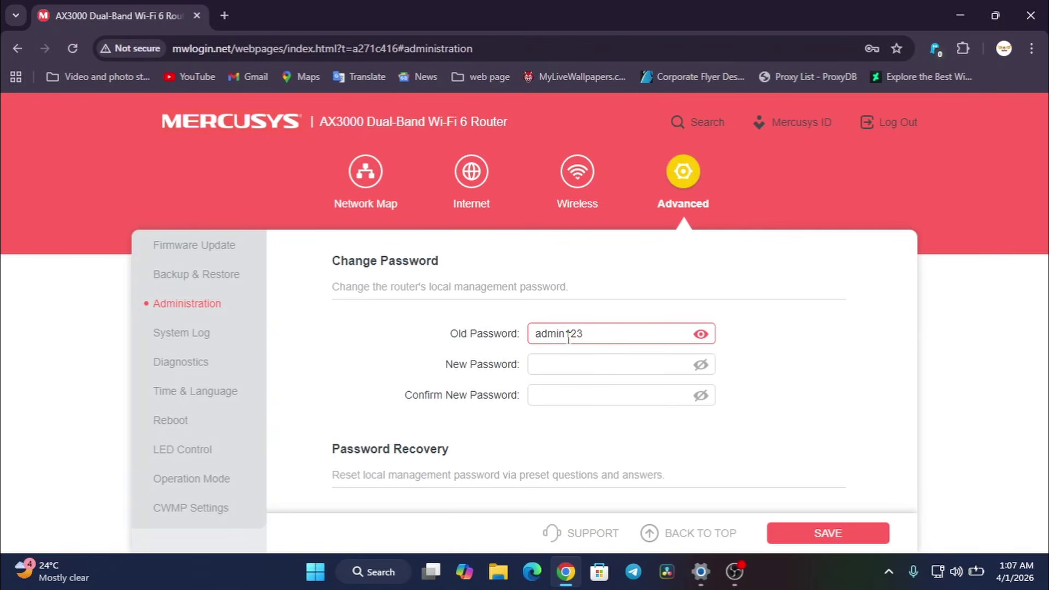
{"action": "left_click_drag", "start_coordinate": [564, 337], "coordinate": [538, 337]}
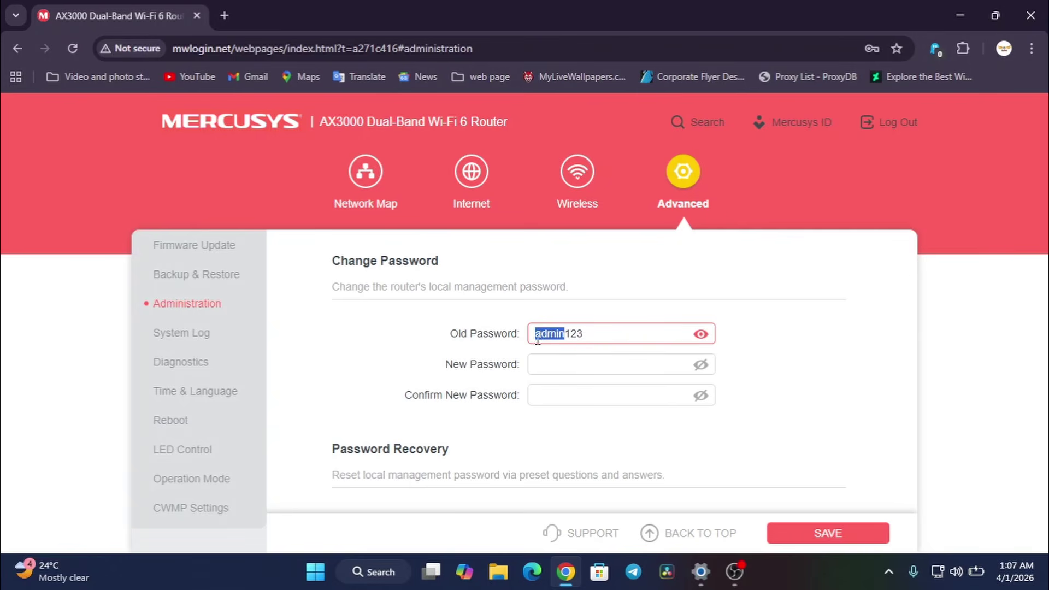
{"action": "left_click", "coordinate": [567, 336]}
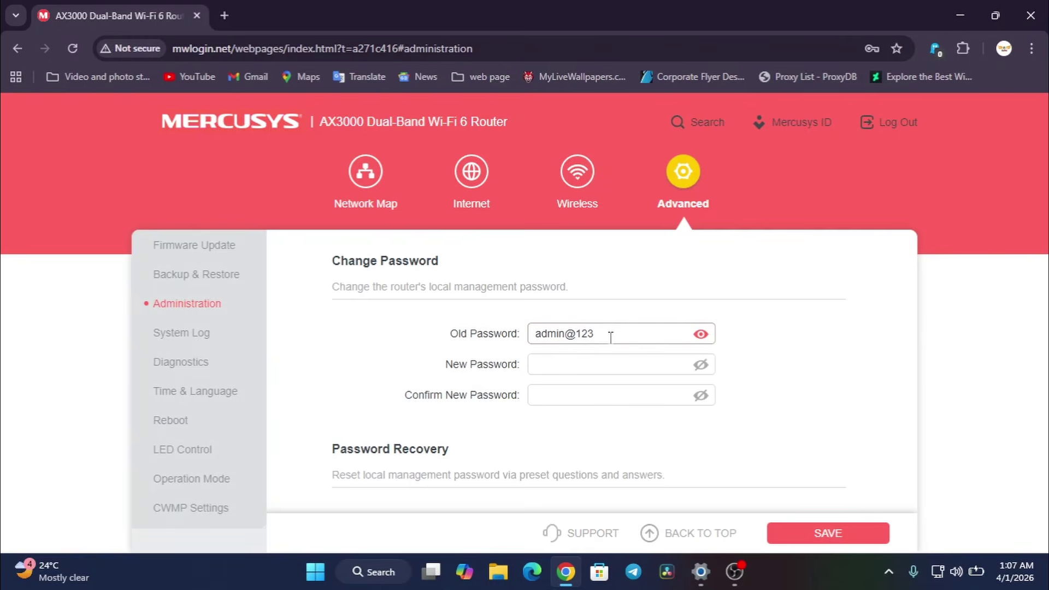
- Select the entire password in the Old Password field, ready for copying
{"action": "left_click", "coordinate": [632, 337]}
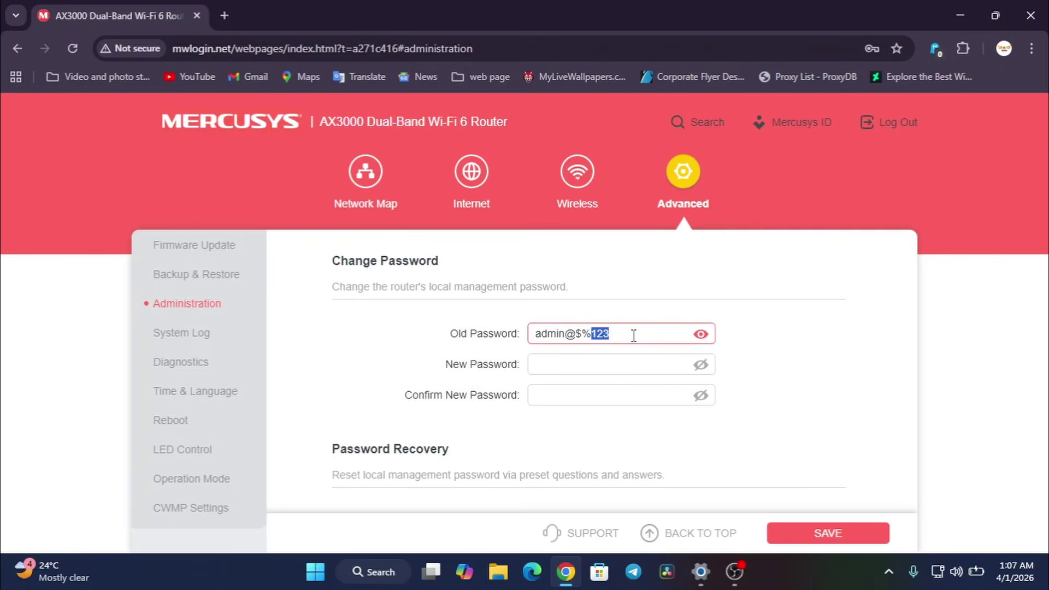
{"action": "left_click_drag", "start_coordinate": [611, 334], "coordinate": [481, 338]}
{"action": "left_click", "coordinate": [434, 336]}
{"action": "left_click", "coordinate": [582, 338]}
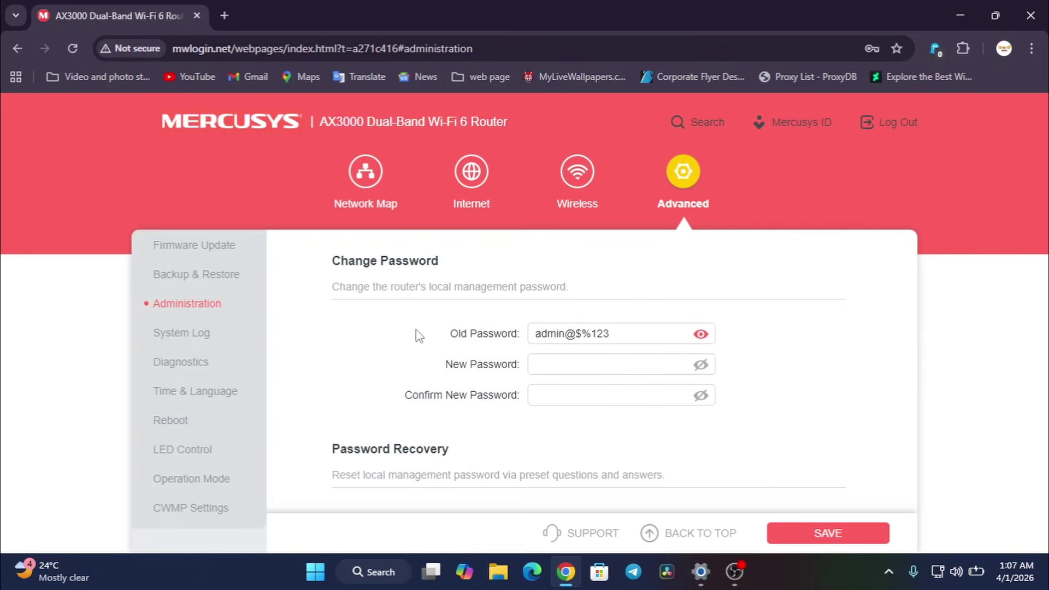
{"action": "left_click_drag", "start_coordinate": [458, 334], "coordinate": [520, 333]}
{"action": "left_click", "coordinate": [617, 336]}
{"action": "left_click_drag", "start_coordinate": [617, 336], "coordinate": [297, 328]}
{"action": "left_click", "coordinate": [416, 353]}
{"action": "left_click_drag", "start_coordinate": [423, 365], "coordinate": [478, 367]}
{"action": "left_click", "coordinate": [477, 392]}
{"action": "left_click_drag", "start_coordinate": [481, 376], "coordinate": [522, 378]}
{"action": "left_click", "coordinate": [426, 398]}
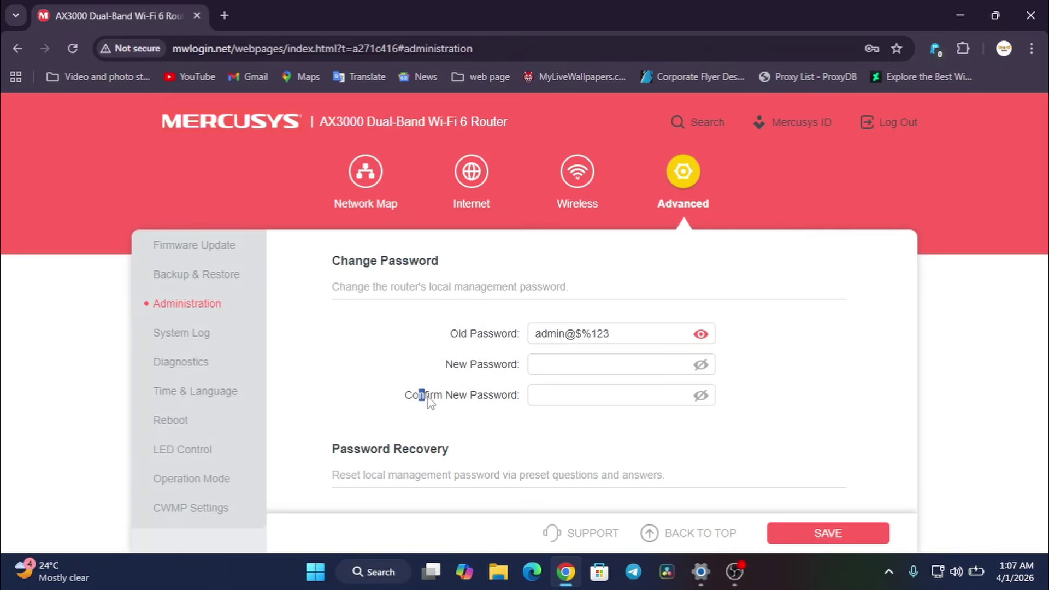
{"action": "left_click", "coordinate": [552, 365]}
{"action": "left_click", "coordinate": [601, 335]}
{"action": "left_click_drag", "start_coordinate": [609, 334], "coordinate": [534, 333]}
- Copy the old password and paste it into New Password
{"action": "right_click", "coordinate": [565, 333]}
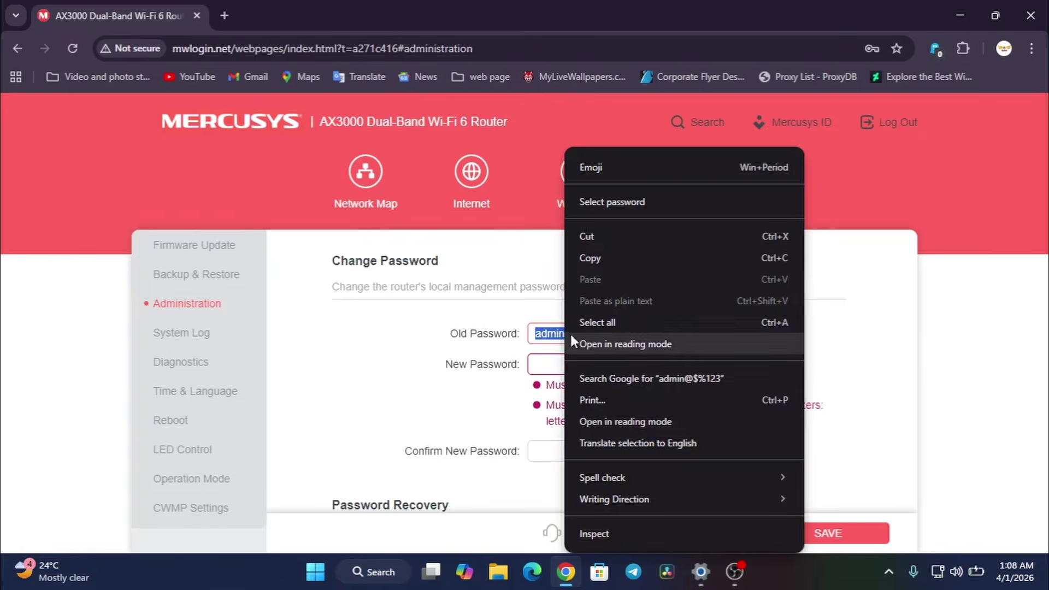
{"action": "left_click", "coordinate": [614, 263]}
{"action": "right_click", "coordinate": [555, 365]}
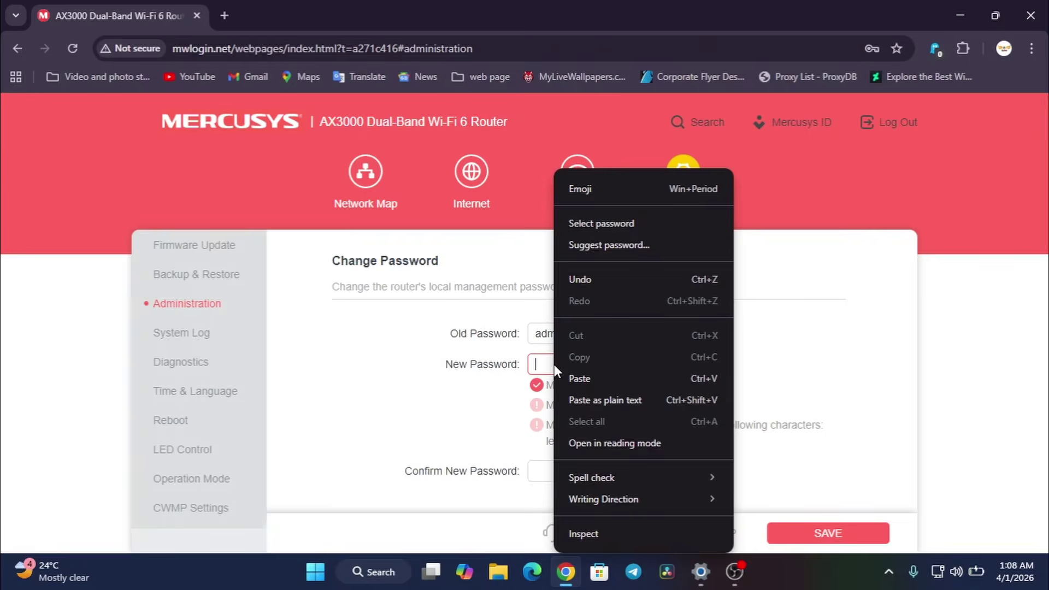
{"action": "left_click", "coordinate": [579, 378]}
- Paste the same password into Confirm New Password
{"action": "scroll", "coordinate": [597, 354], "scroll_direction": "down", "scroll_amount": 4}
{"action": "scroll", "coordinate": [597, 354], "scroll_direction": "up", "scroll_amount": 3}
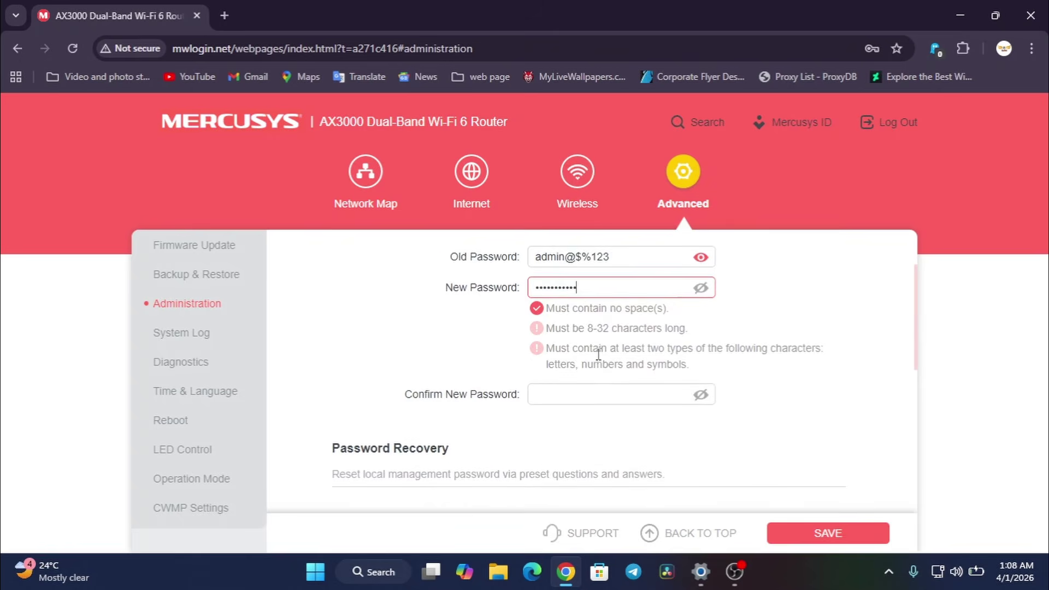
{"action": "triple_click", "coordinate": [620, 260]}
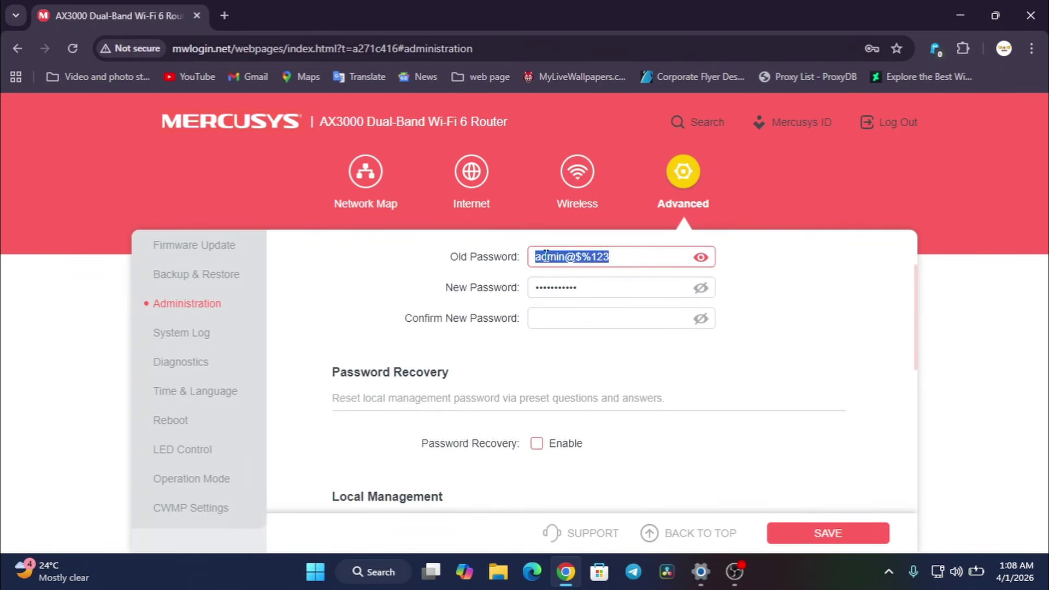
{"action": "right_click", "coordinate": [546, 256]}
{"action": "key", "text": "Escape"}
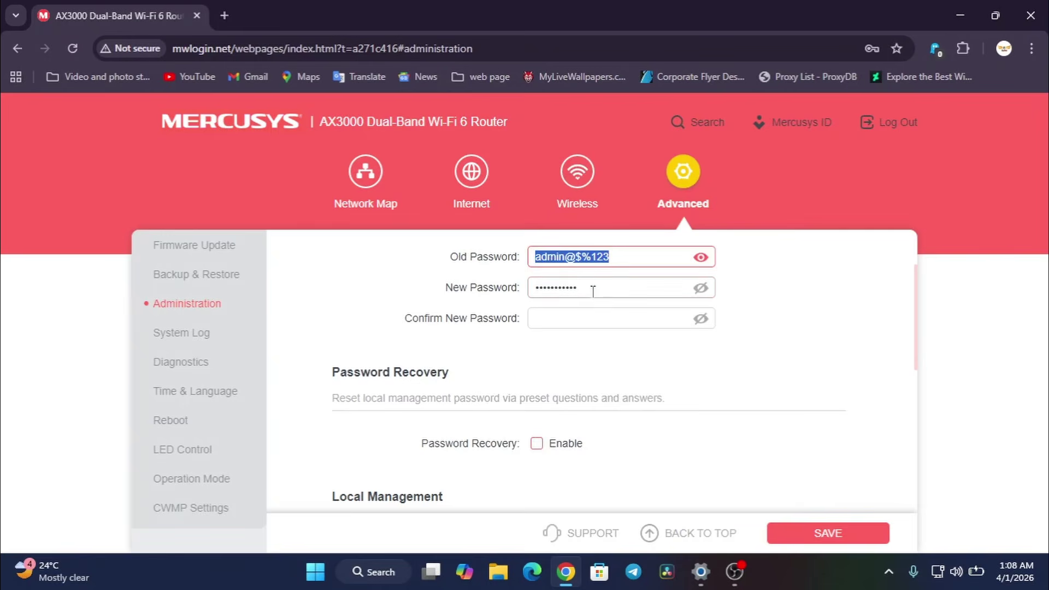
{"action": "left_click", "coordinate": [584, 288]}
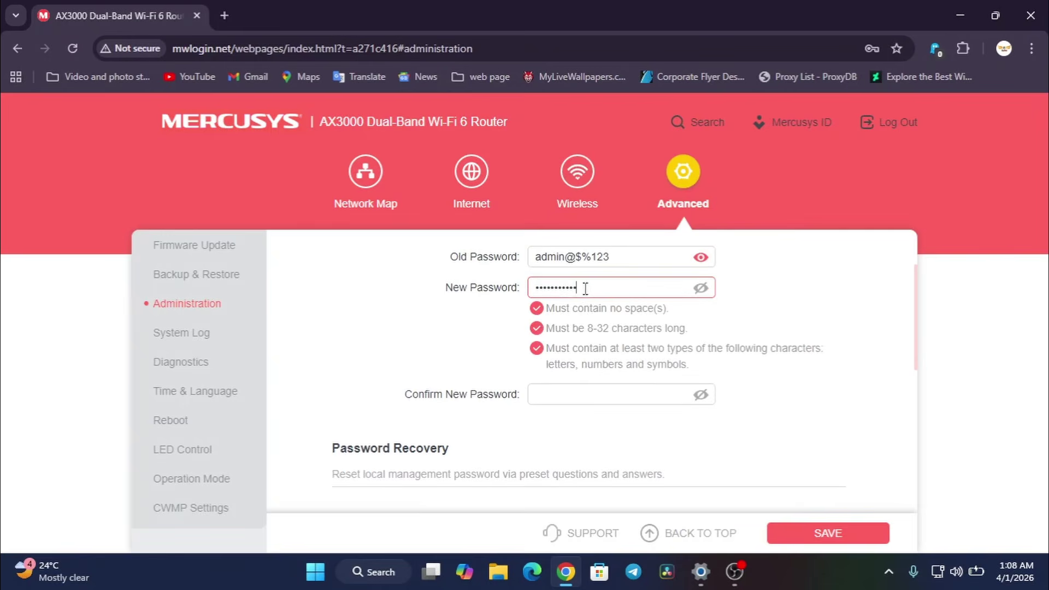
{"action": "left_click", "coordinate": [546, 392]}
{"action": "right_click", "coordinate": [546, 318]}
{"action": "left_click", "coordinate": [575, 375]}
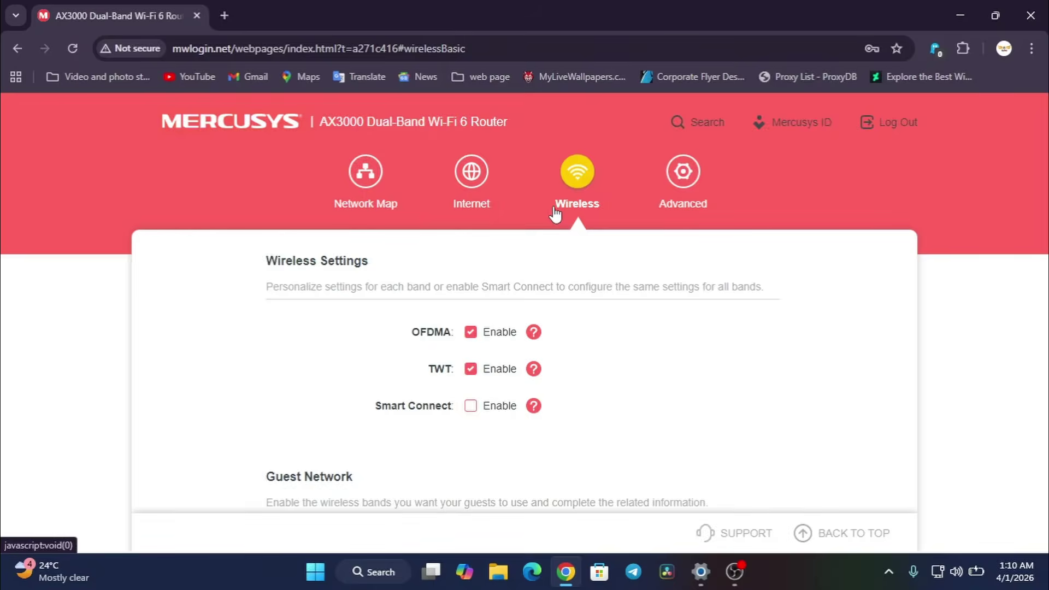
{"action": "scroll", "coordinate": [776, 326], "scroll_direction": "down", "scroll_amount": 4}
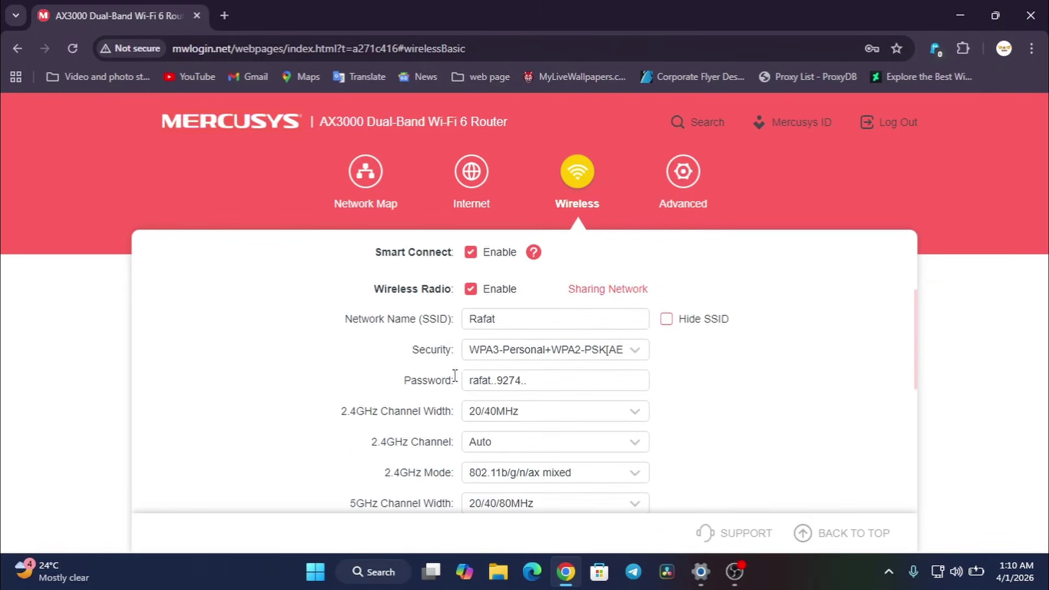
{"action": "left_click_drag", "start_coordinate": [393, 388], "coordinate": [458, 387]}
{"action": "left_click", "coordinate": [400, 397]}
{"action": "double_click", "coordinate": [432, 349]}
{"action": "left_click", "coordinate": [405, 374]}
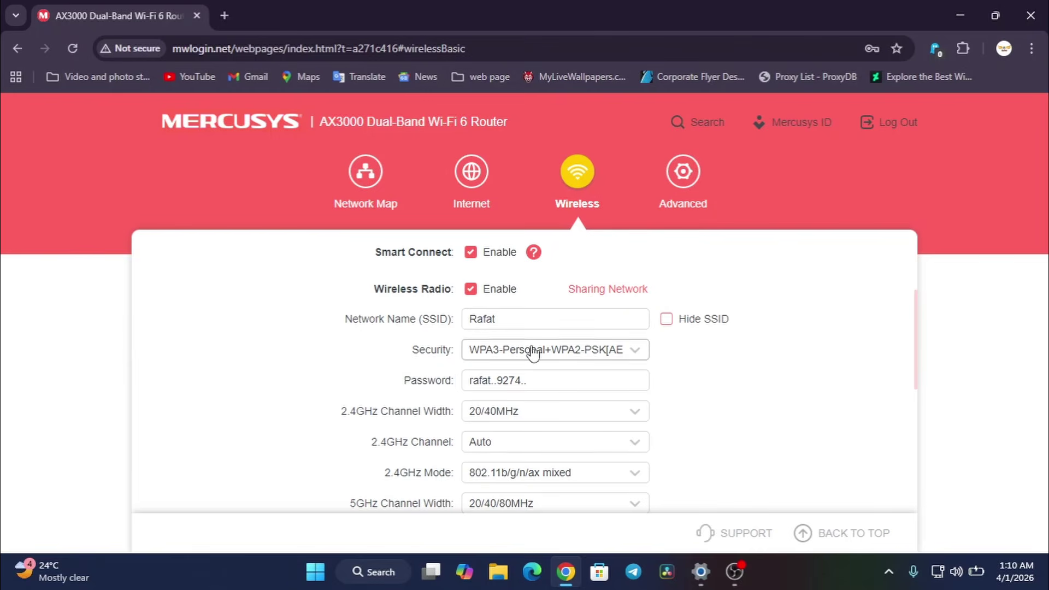
{"action": "left_click", "coordinate": [474, 349]}
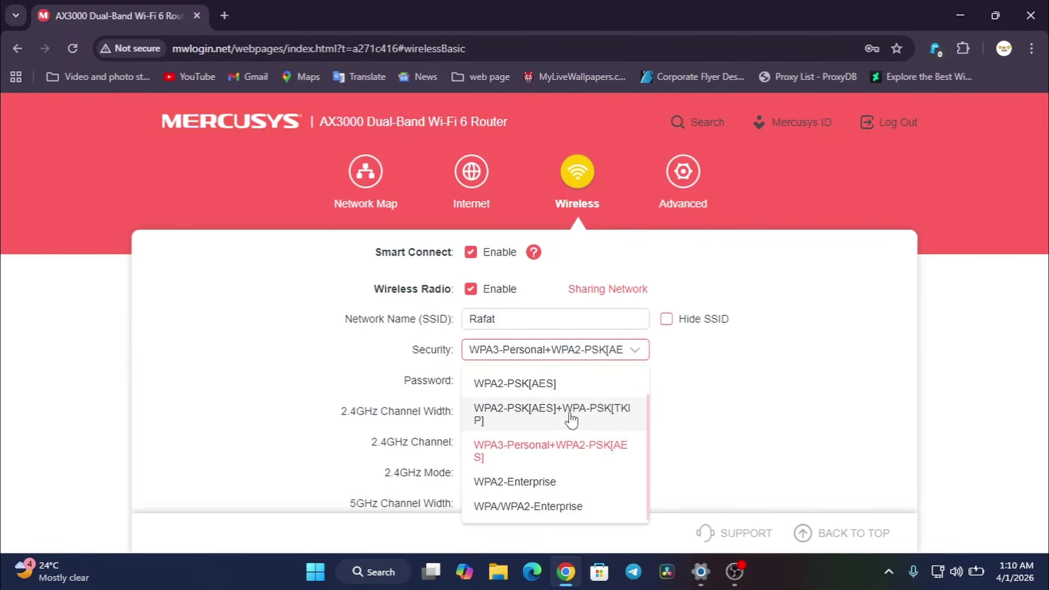
{"action": "scroll", "coordinate": [563, 466], "scroll_direction": "up", "scroll_amount": 1}
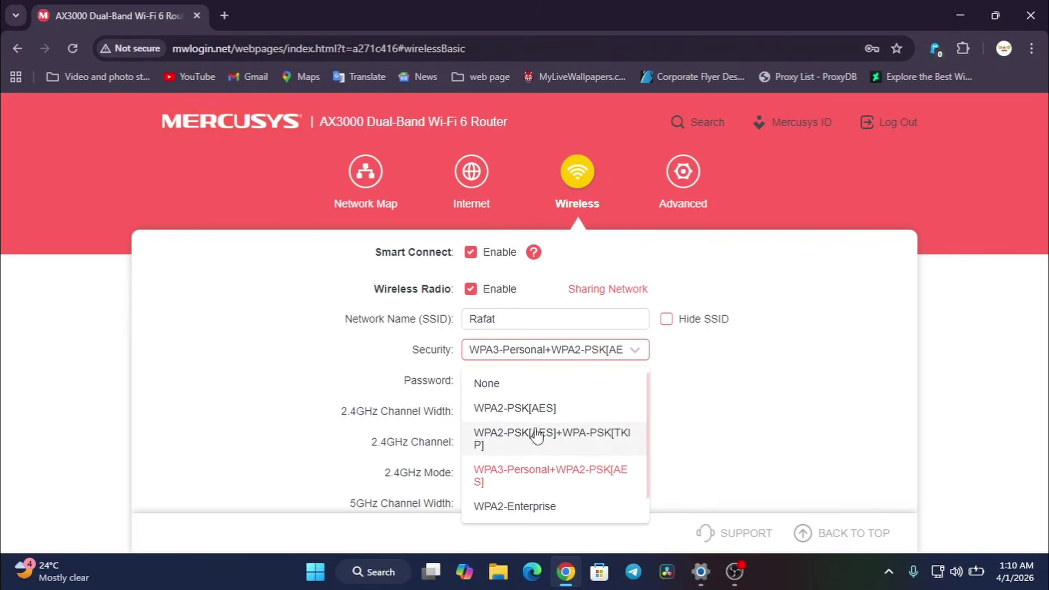
{"action": "scroll", "coordinate": [533, 448], "scroll_direction": "down", "scroll_amount": 1}
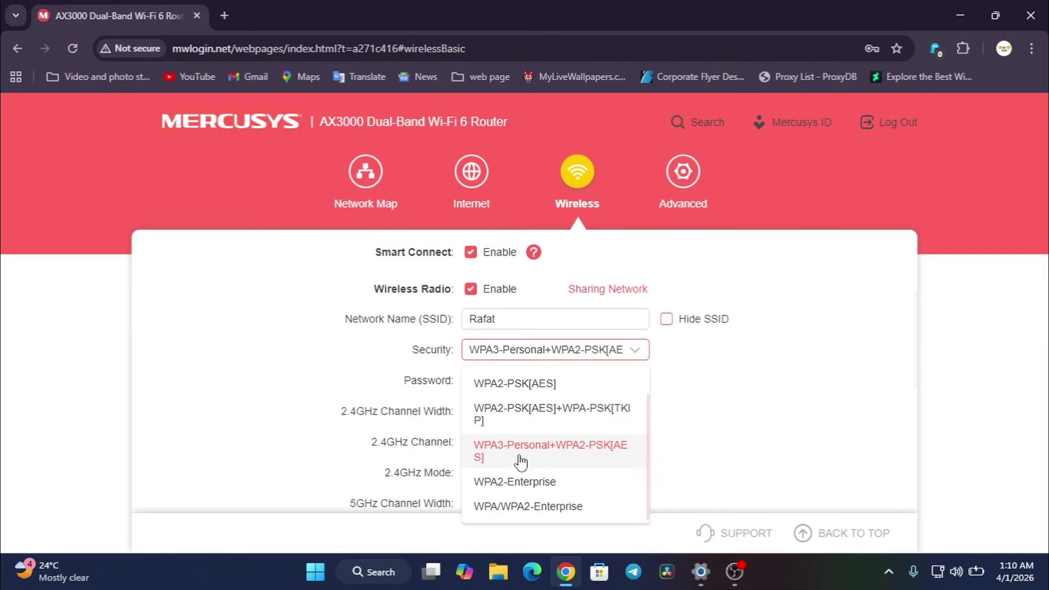
{"action": "left_click", "coordinate": [549, 450]}
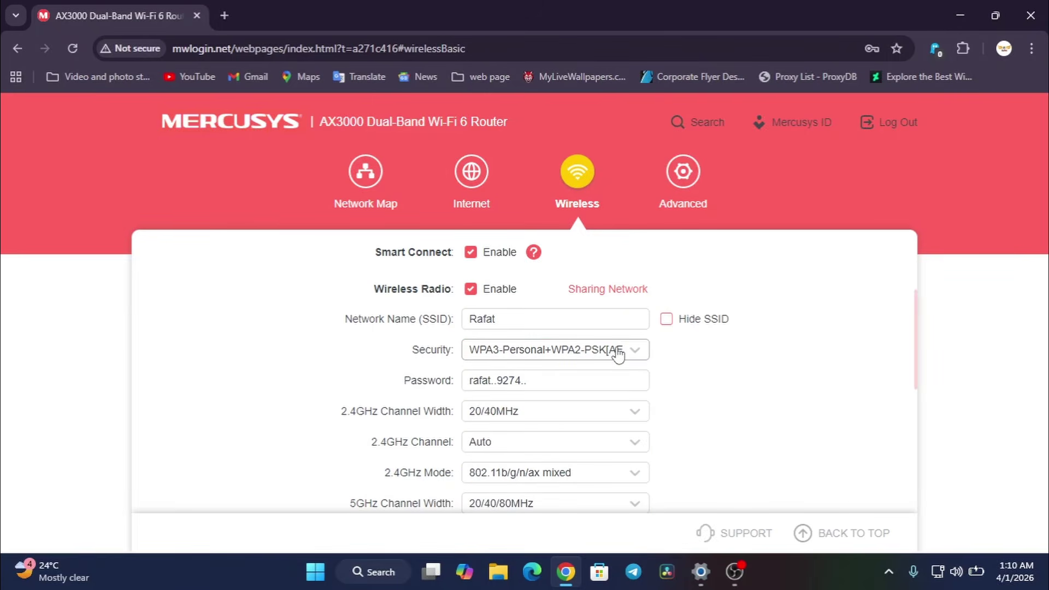
{"action": "left_click", "coordinate": [616, 351]}
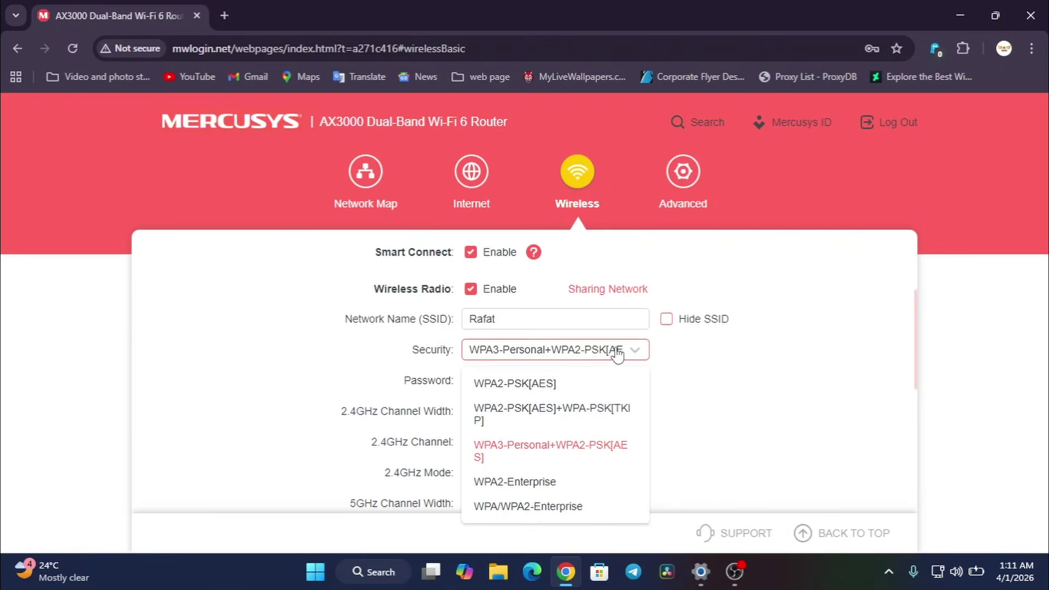
{"action": "left_click", "coordinate": [528, 506]}
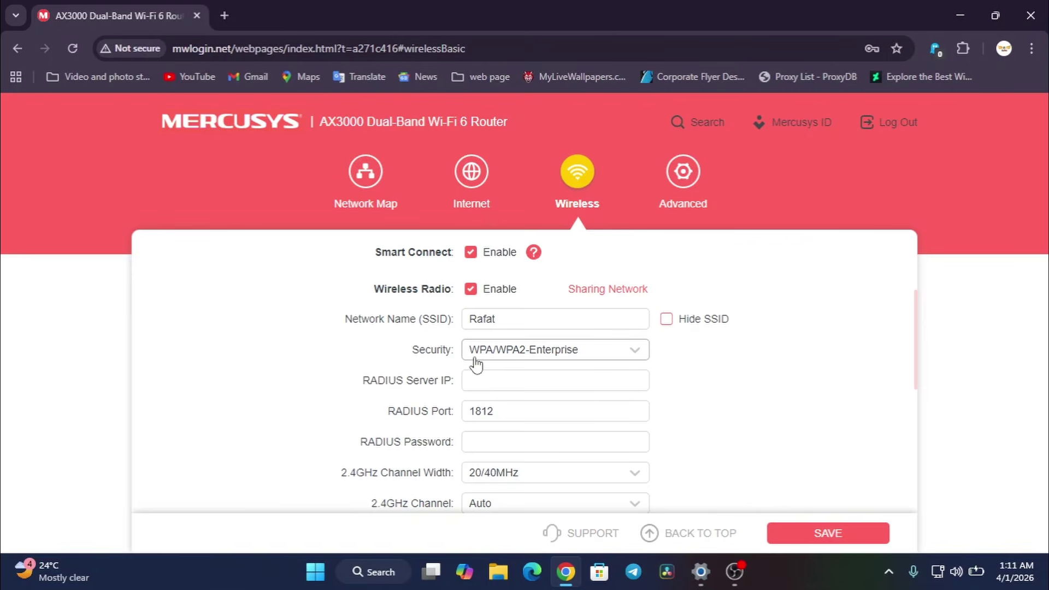
{"action": "left_click", "coordinate": [528, 358]}
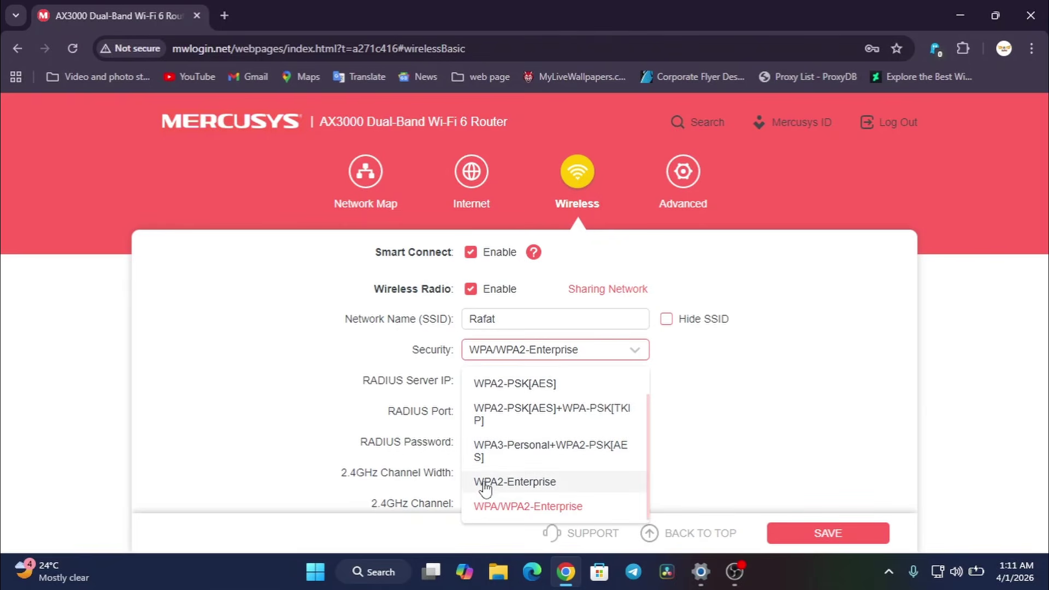
{"action": "left_click", "coordinate": [506, 489]}
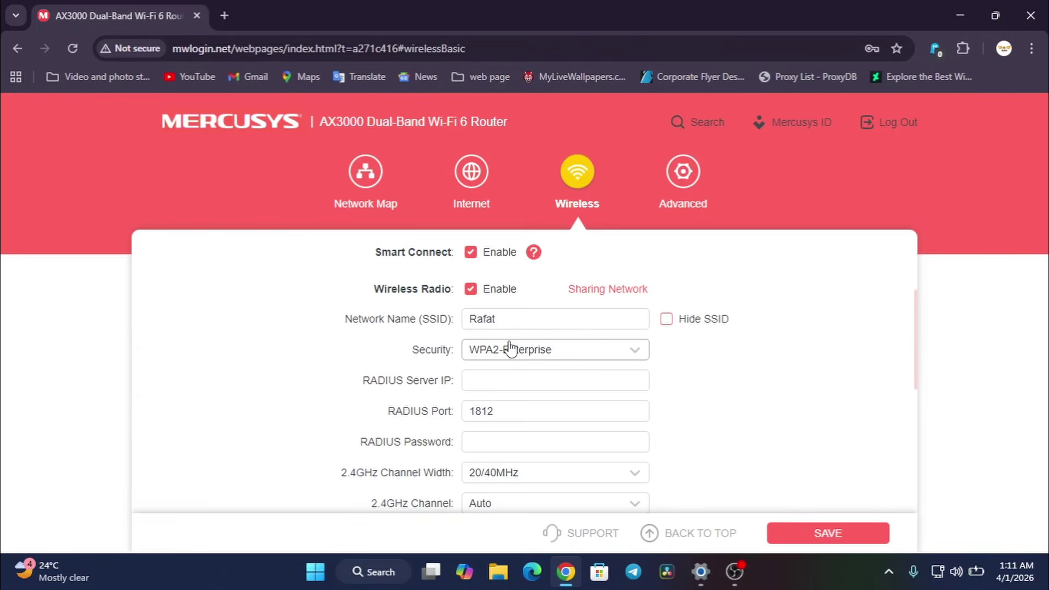
{"action": "left_click", "coordinate": [617, 350]}
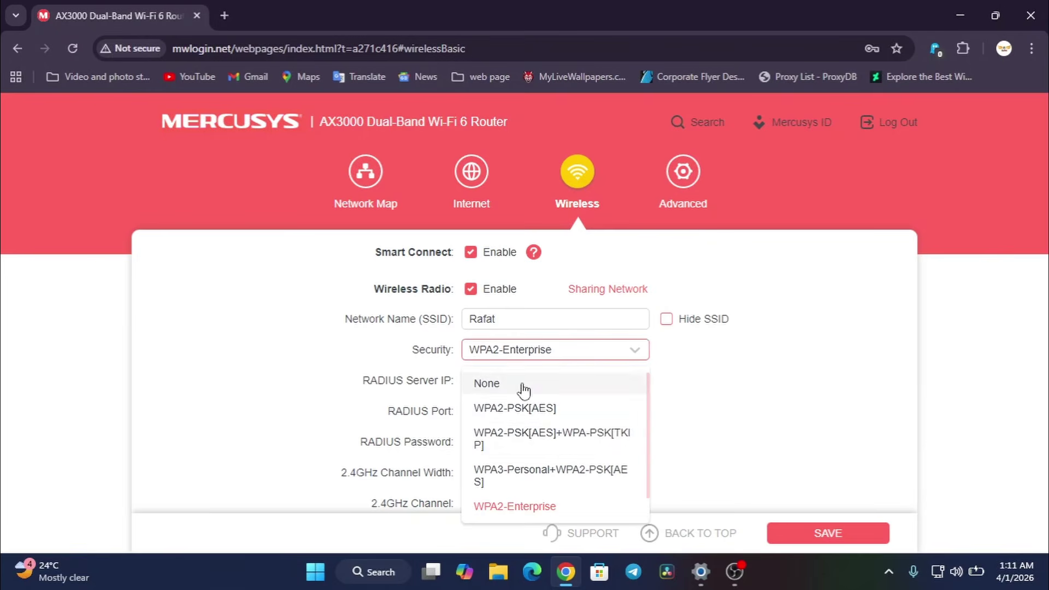
{"action": "scroll", "coordinate": [539, 449], "scroll_direction": "down", "scroll_amount": 1}
{"action": "left_click", "coordinate": [549, 448]}
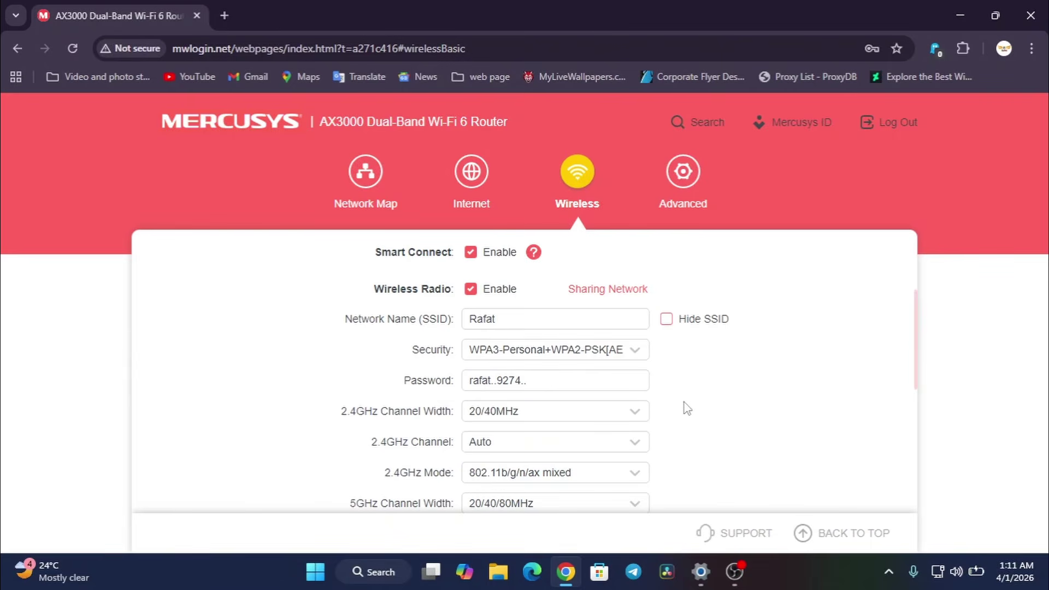
- Scroll down the wireless settings to review the Guest Network section
{"action": "scroll", "coordinate": [687, 408], "scroll_direction": "down", "scroll_amount": 3}
{"action": "scroll", "coordinate": [687, 409], "scroll_direction": "down", "scroll_amount": 3}
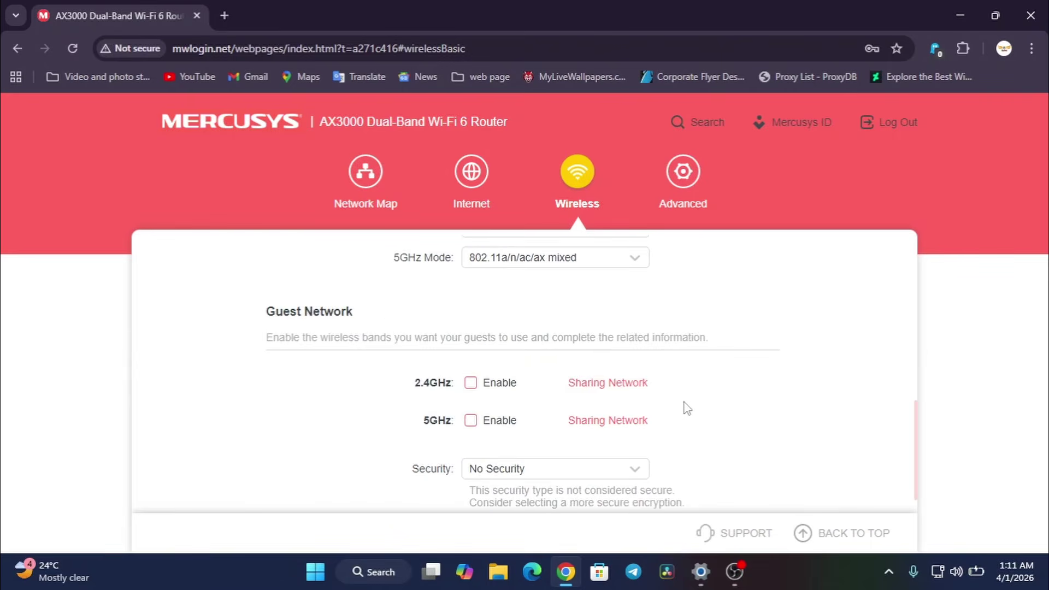
{"action": "scroll", "coordinate": [687, 408], "scroll_direction": "down", "scroll_amount": 1}
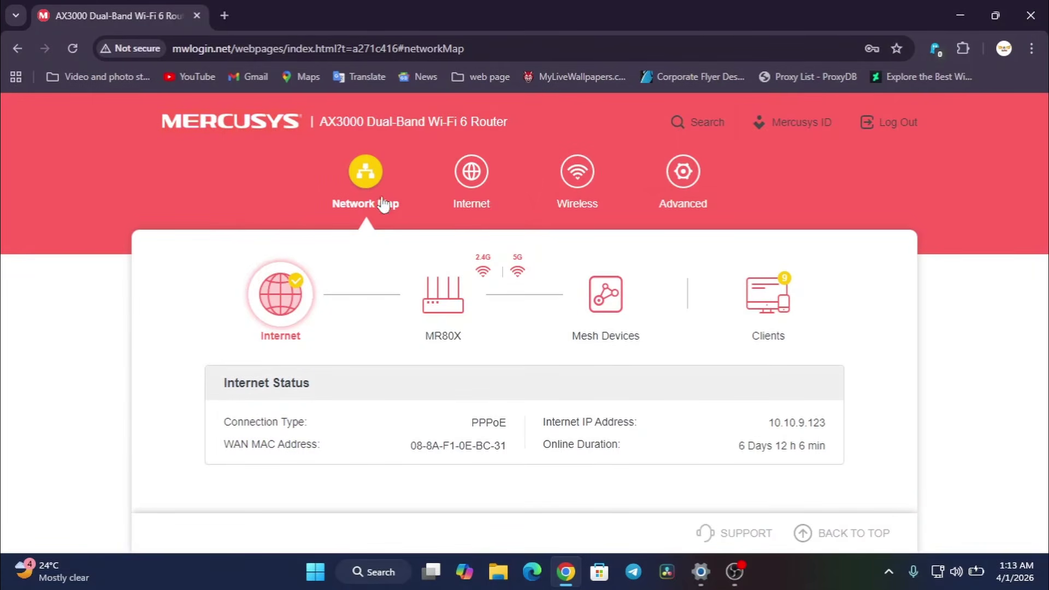
- Navigate to Advanced > Security > Firewall, where SPI Firewall and ping responses are off
{"action": "left_click", "coordinate": [684, 171]}
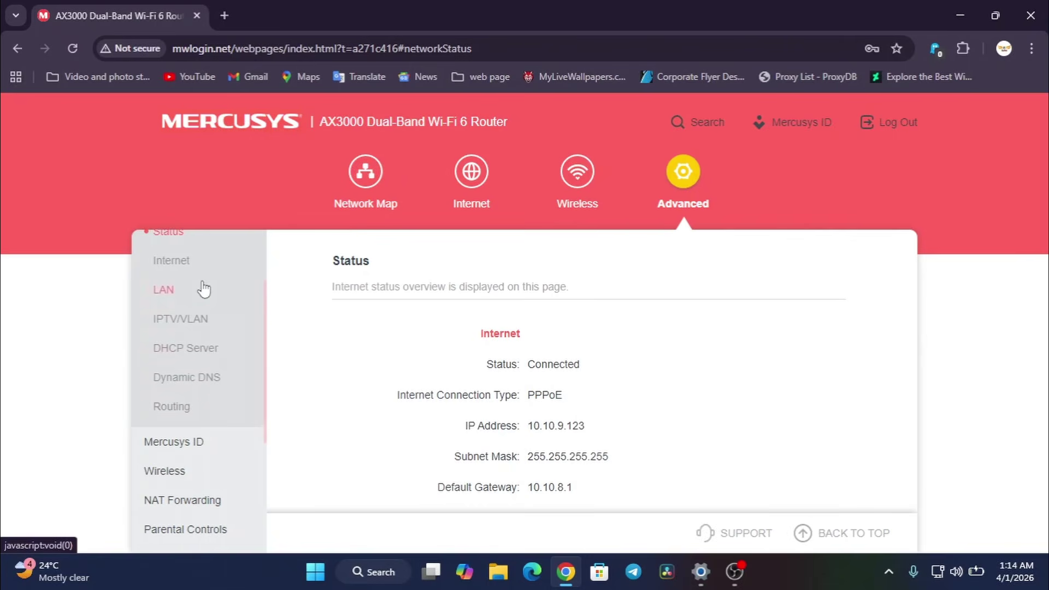
{"action": "scroll", "coordinate": [208, 306], "scroll_direction": "up", "scroll_amount": 2}
{"action": "scroll", "coordinate": [211, 331], "scroll_direction": "down", "scroll_amount": 5}
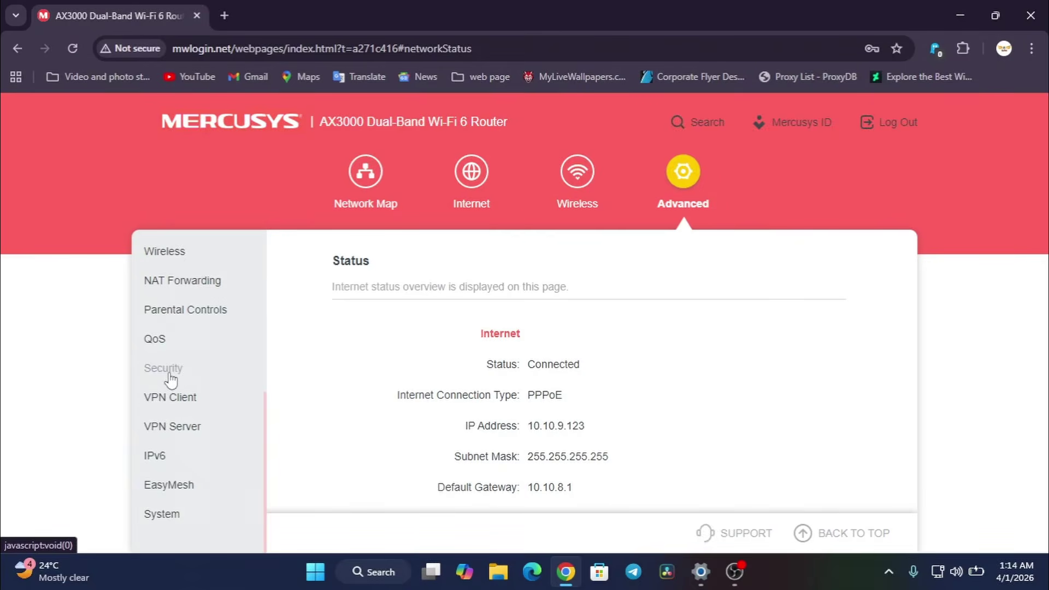
{"action": "left_click", "coordinate": [147, 376]}
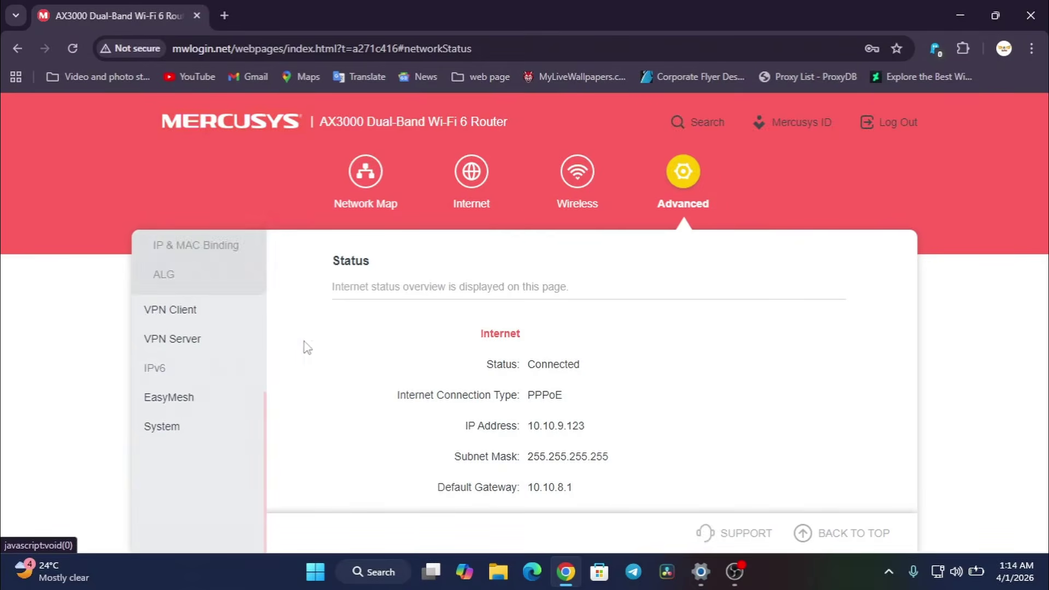
{"action": "scroll", "coordinate": [240, 322], "scroll_direction": "up", "scroll_amount": 4}
{"action": "left_click", "coordinate": [156, 419]}
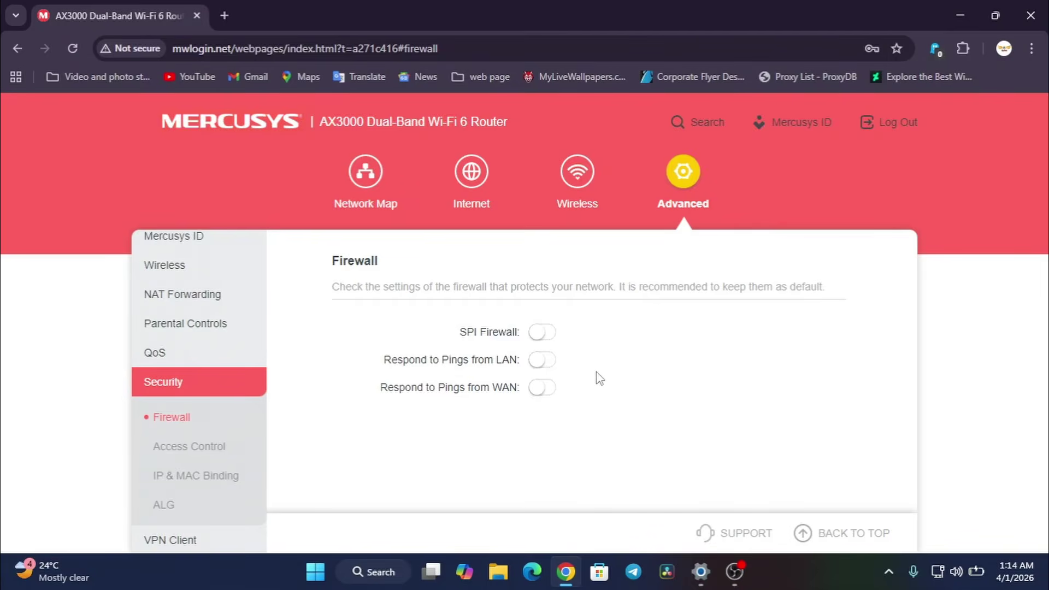
- Switch on SPI Firewall and Respond to Pings from LAN, leaving WAN ping responses off
{"action": "left_click", "coordinate": [544, 333]}
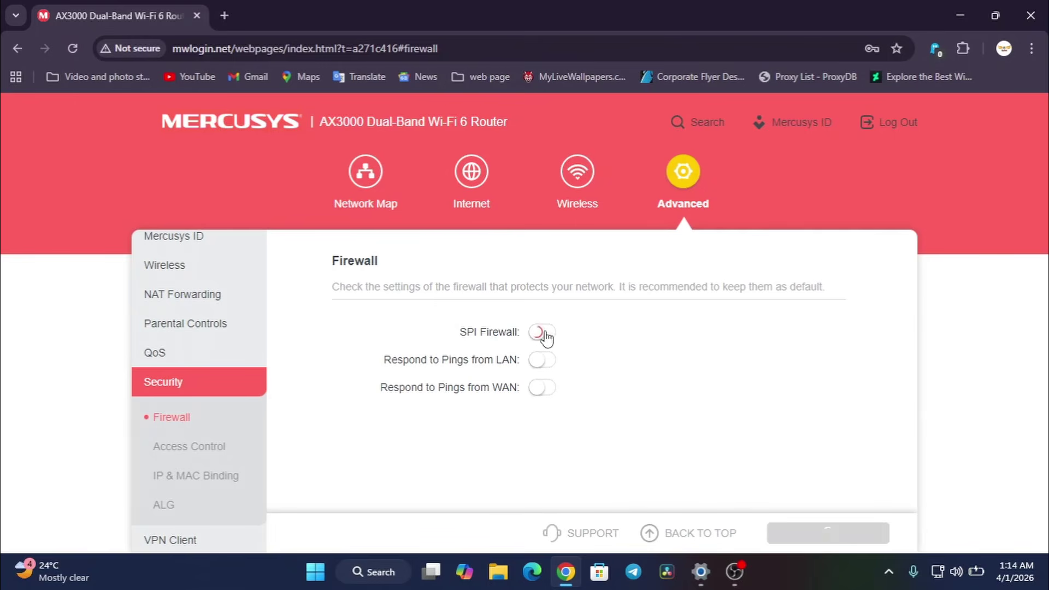
{"action": "left_click", "coordinate": [538, 360]}
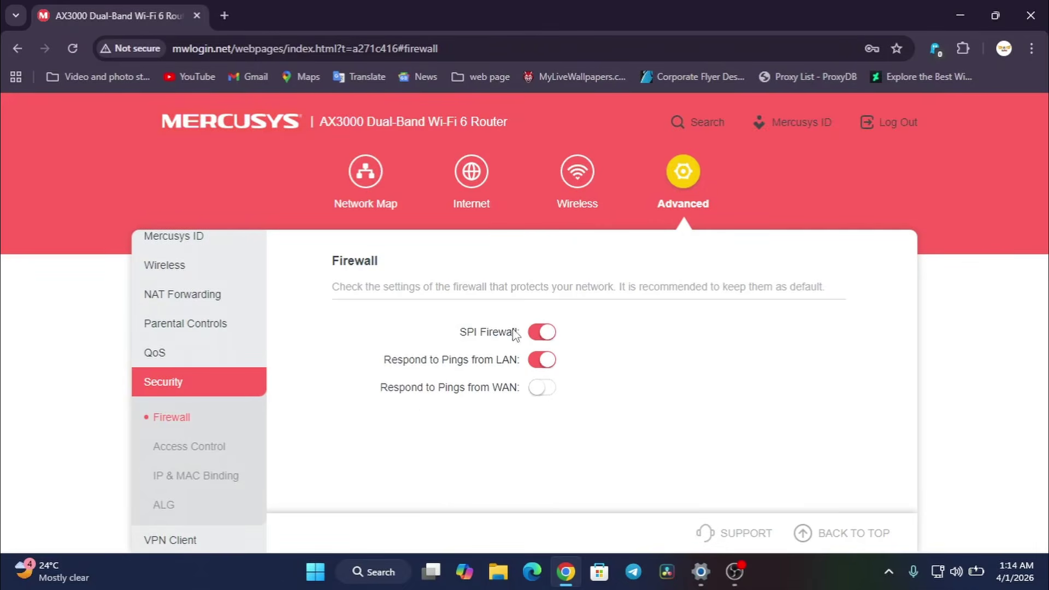
{"action": "left_click_drag", "start_coordinate": [374, 393], "coordinate": [465, 389]}
{"action": "left_click", "coordinate": [347, 391]}
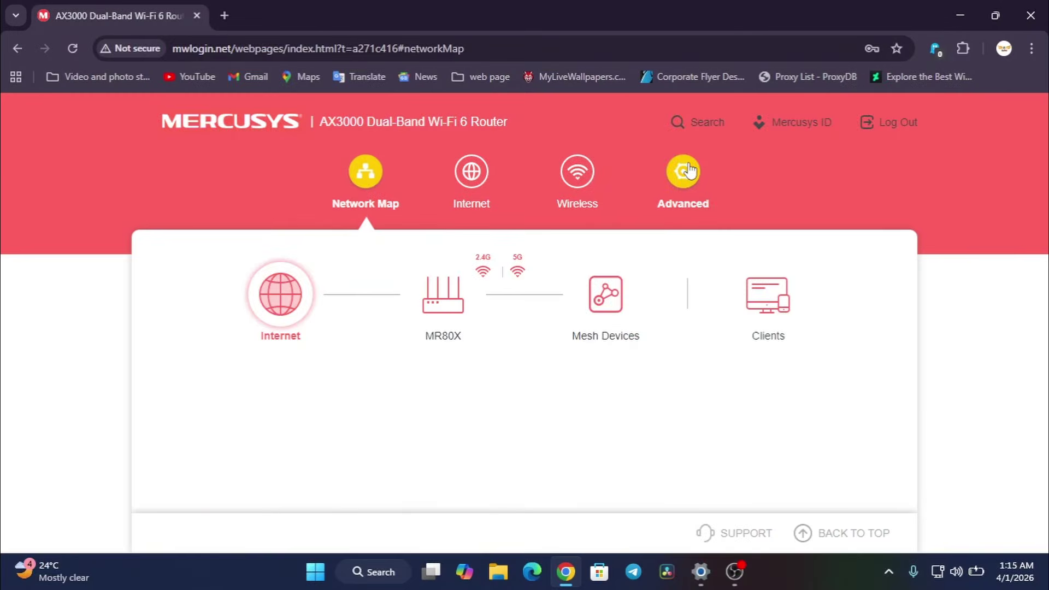
- Expand the Wireless group in the Advanced sidebar to list WPS and Guest Network
{"action": "left_click", "coordinate": [684, 174]}
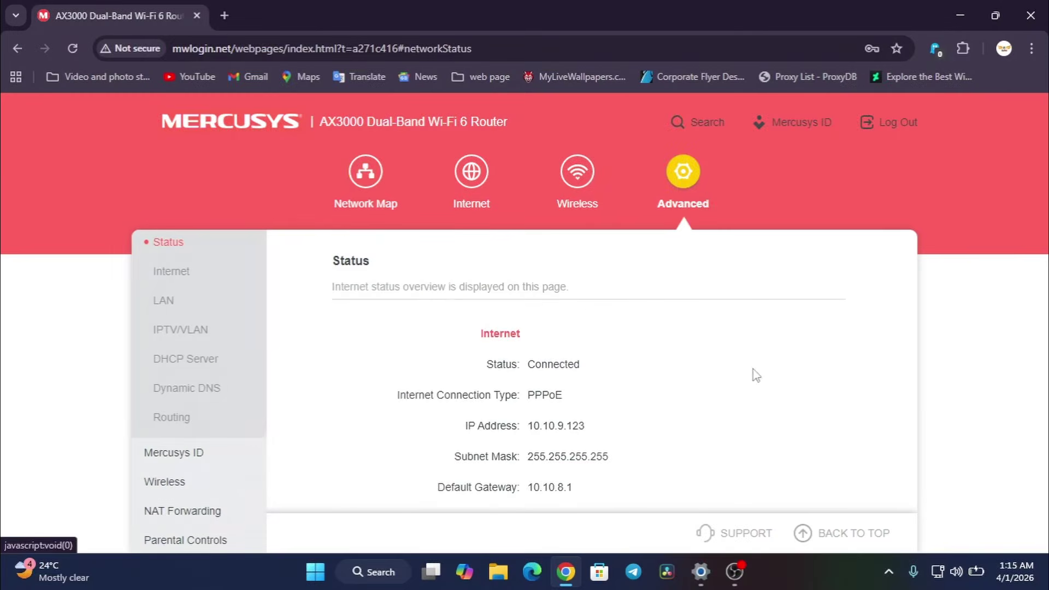
{"action": "scroll", "coordinate": [206, 332], "scroll_direction": "up", "scroll_amount": 2}
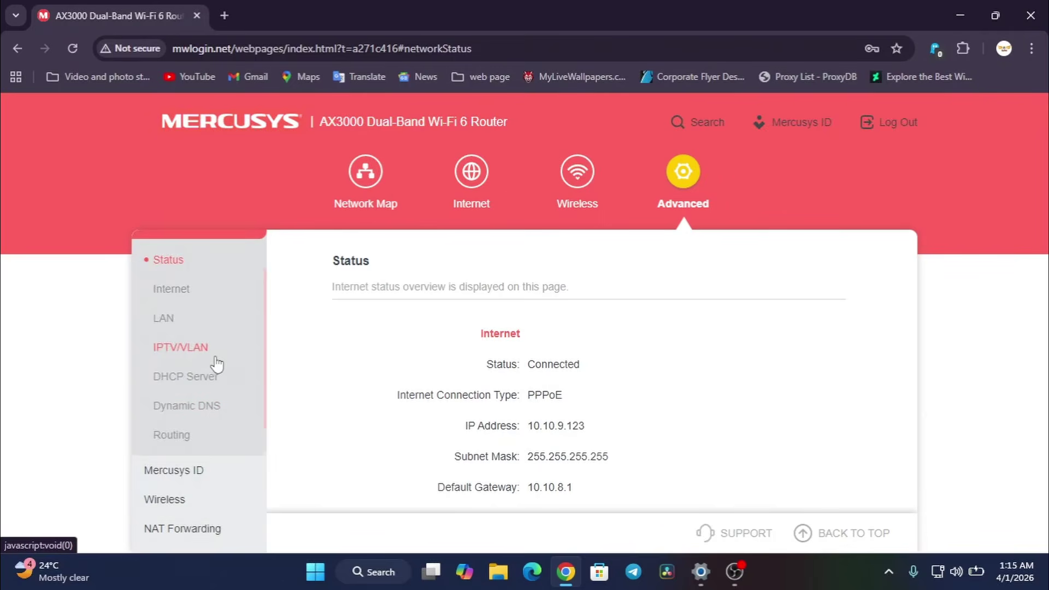
{"action": "scroll", "coordinate": [213, 362], "scroll_direction": "down", "scroll_amount": 1}
{"action": "scroll", "coordinate": [216, 332], "scroll_direction": "down", "scroll_amount": 2}
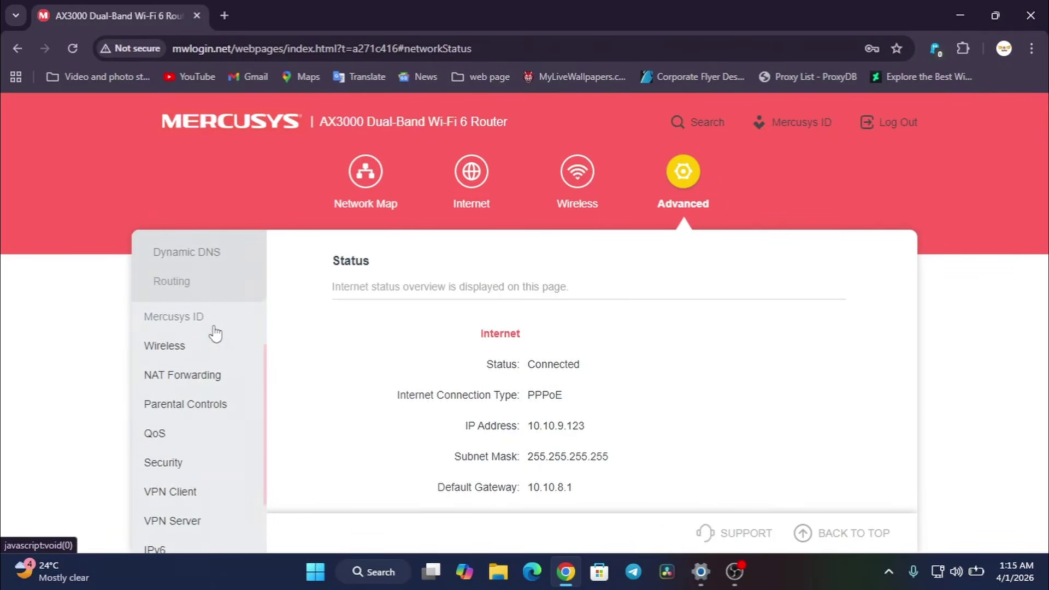
{"action": "scroll", "coordinate": [215, 333], "scroll_direction": "up", "scroll_amount": 3}
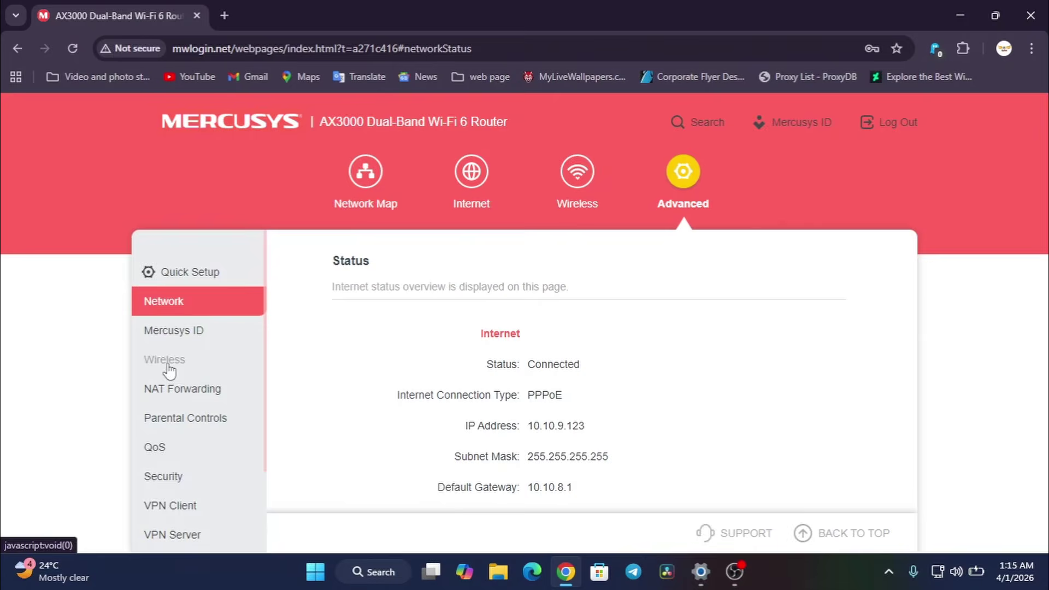
{"action": "left_click", "coordinate": [192, 361]}
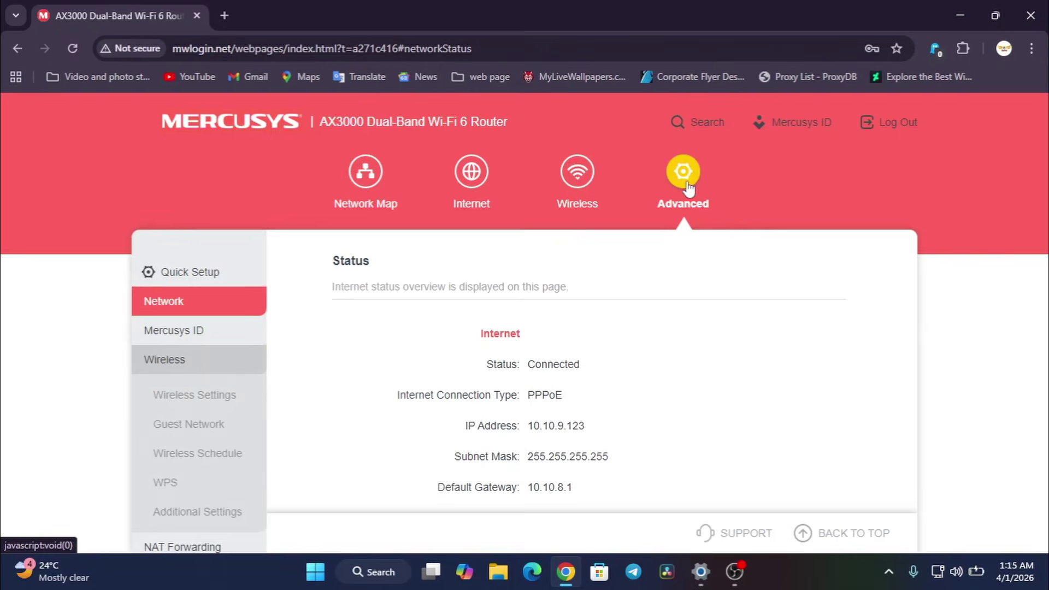
{"action": "left_click", "coordinate": [148, 365]}
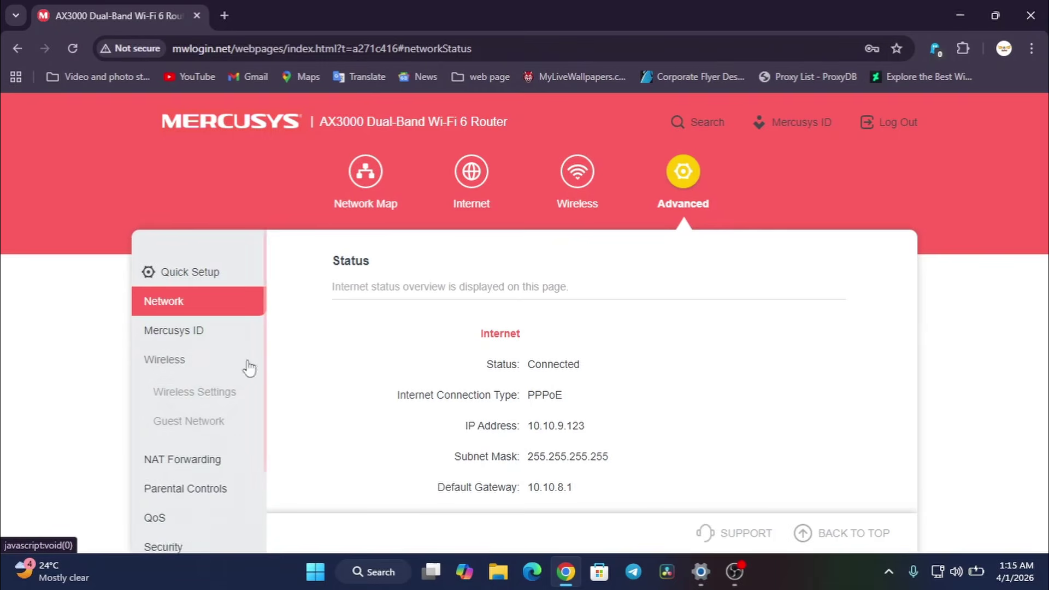
{"action": "left_click", "coordinate": [157, 364]}
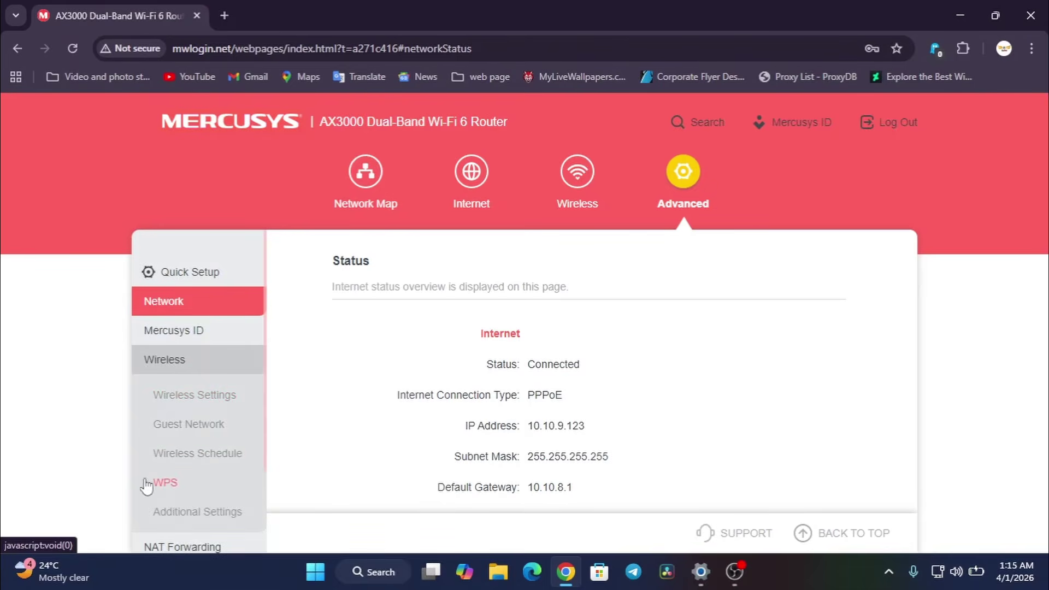
- Open Advanced > Wireless > WPS and confirm WPS is off and unavailable
{"action": "left_click", "coordinate": [190, 484]}
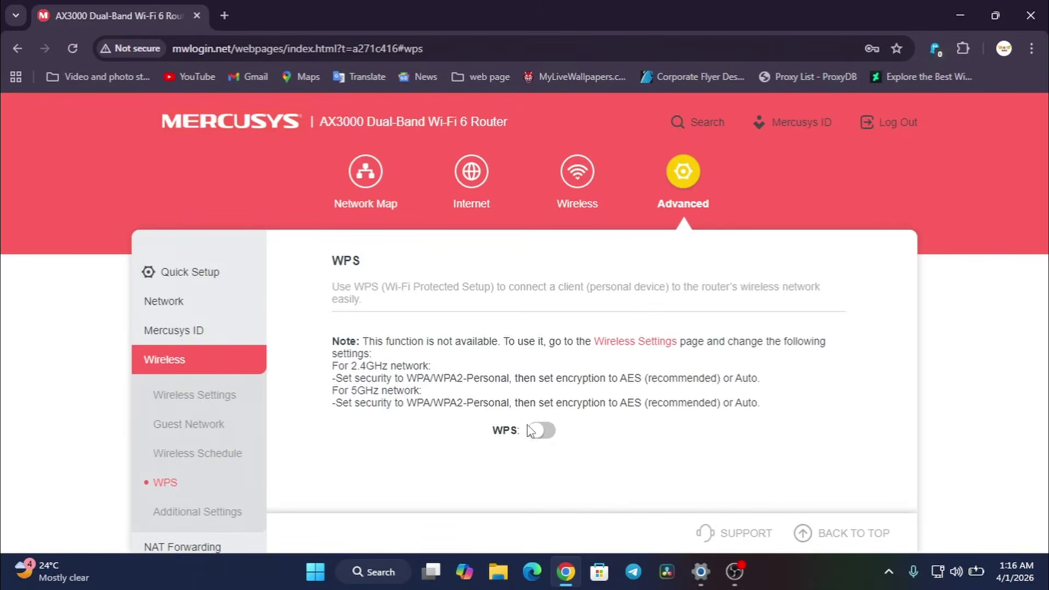
{"action": "double_click", "coordinate": [497, 431]}
{"action": "left_click", "coordinate": [489, 464]}
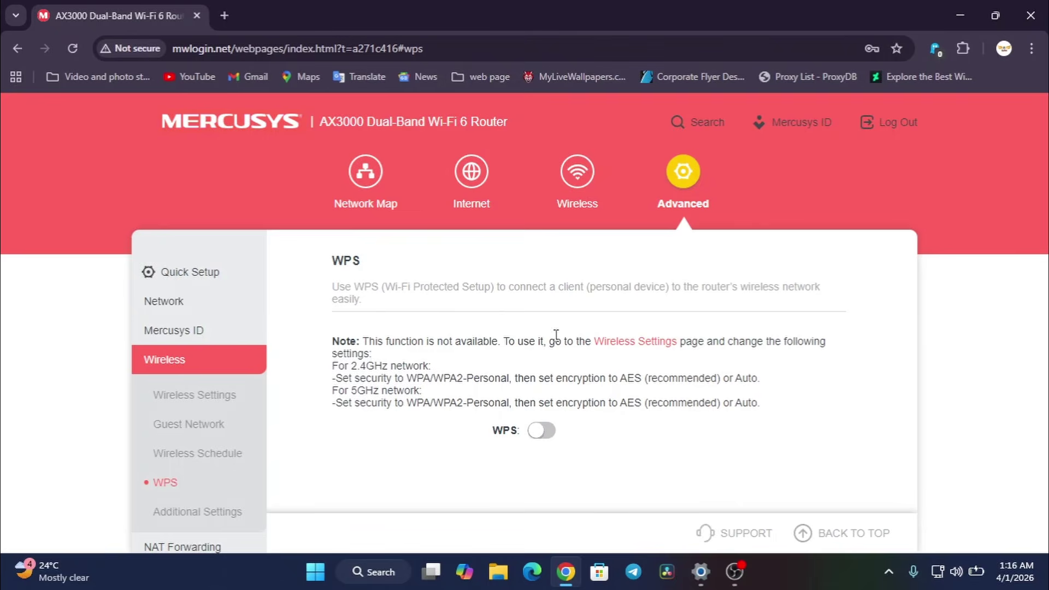